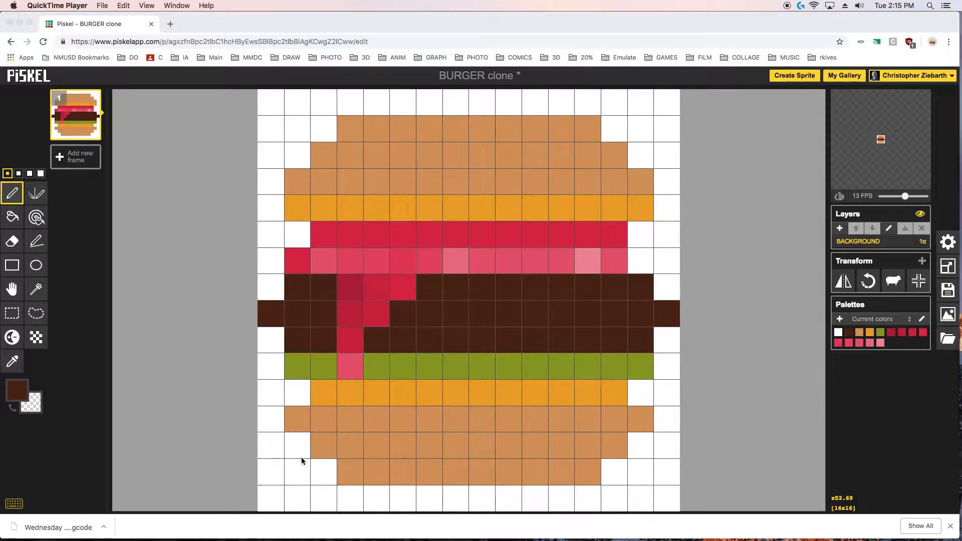
# Step: Activate the Lighten tool for shading the burger sprite
pyautogui.click(12, 339)
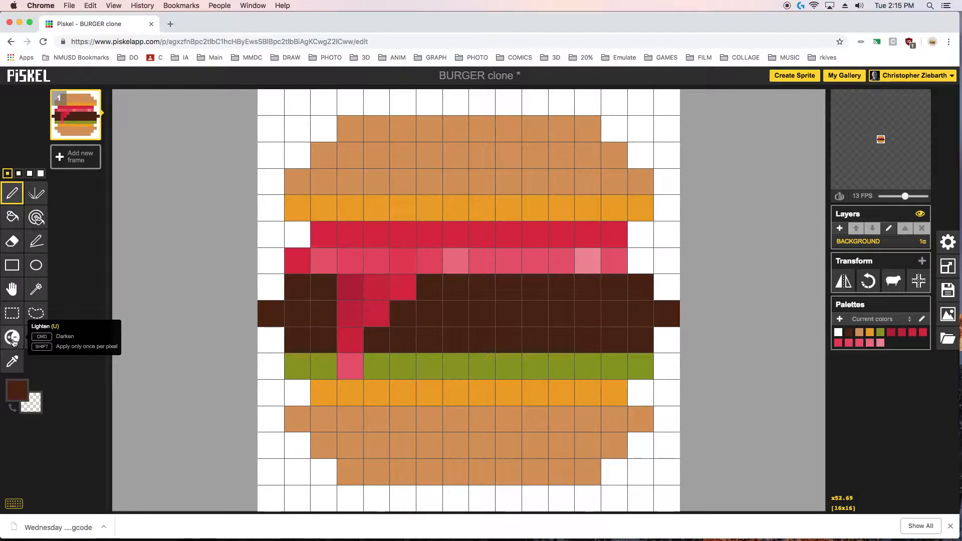
pyautogui.click(11, 339)
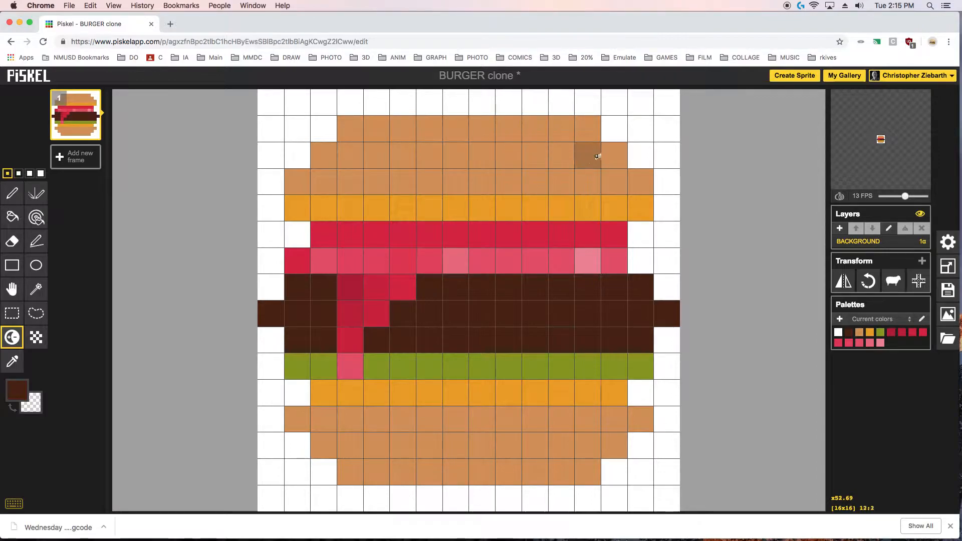
# Step: Try lightening one pixel near the middle of the top bun's uppermost row repeatedly, towards white
pyautogui.click(482, 128)
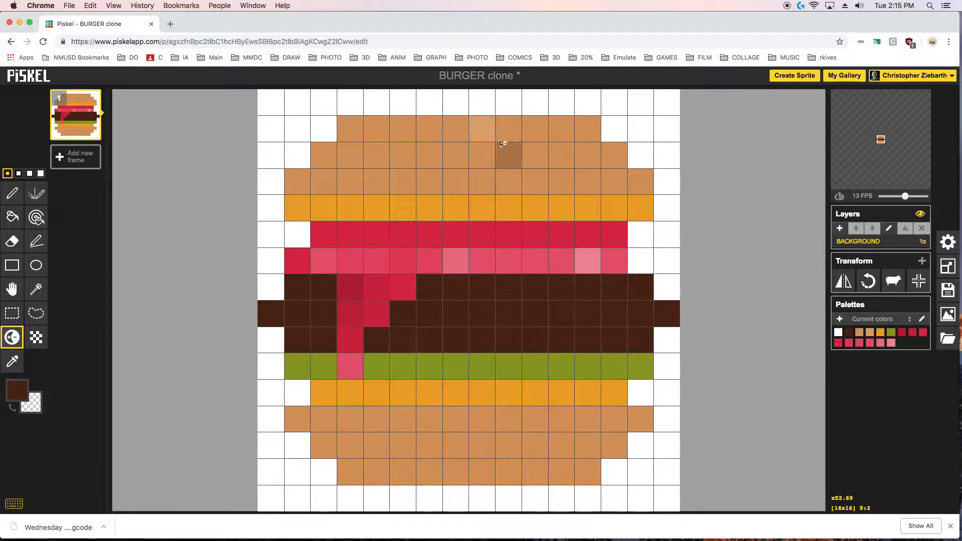
pyautogui.click(488, 134)
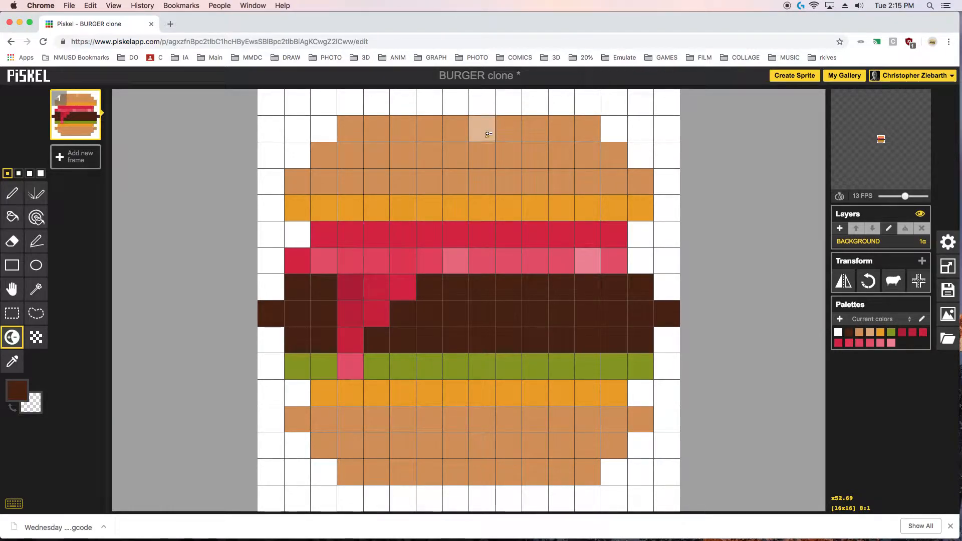
pyautogui.click(488, 134)
pyautogui.click(489, 133)
pyautogui.click(489, 134)
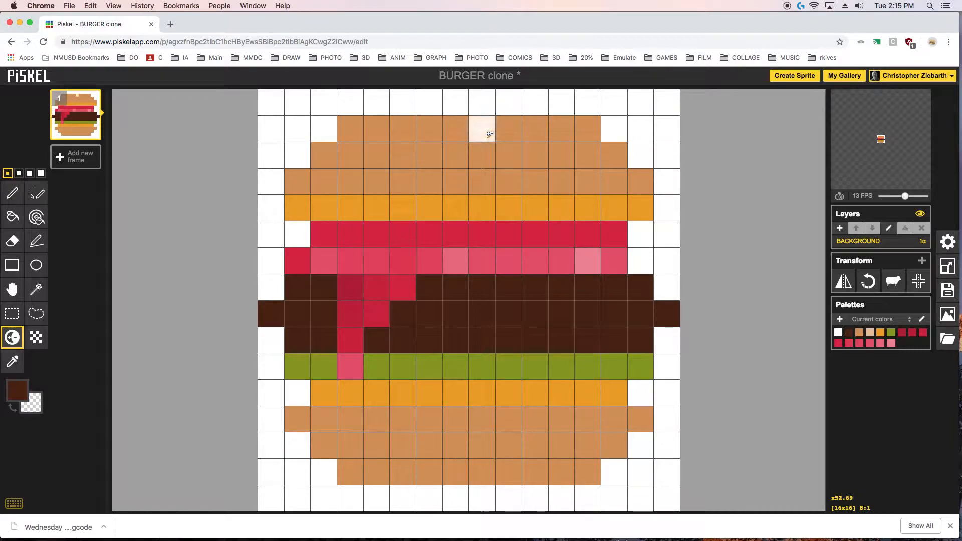
pyautogui.click(488, 133)
# Step: Undo all the lightening applied to the test pixel in the top bun's uppermost row
pyautogui.hotkey('ctrl', 'z')
pyautogui.hotkey('ctrl', 'z')
pyautogui.hotkey('ctrl', 'z')
pyautogui.hotkey('ctrl', 'z')
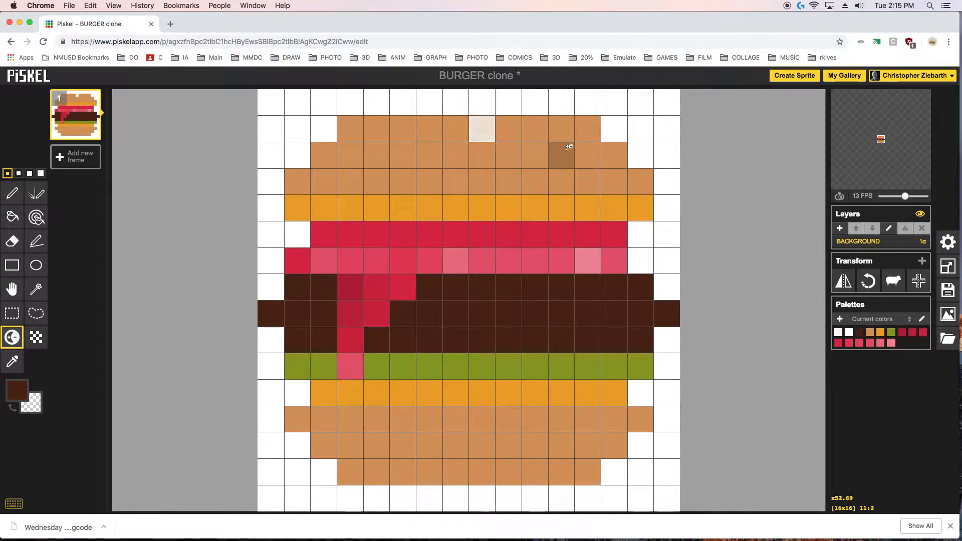
pyautogui.hotkey('ctrl', 'z')
pyautogui.hotkey('ctrl', 'z')
pyautogui.hotkey('ctrl', 'z')
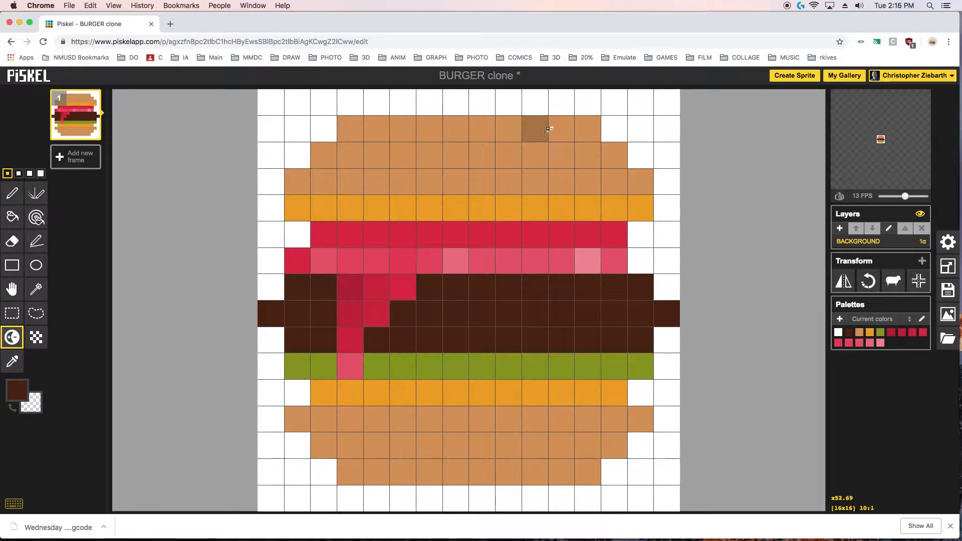
# Step: Try lightening and darkening single pixels near the right end of the top bun's uppermost row, taking one to black and one to white
pyautogui.click(536, 130)
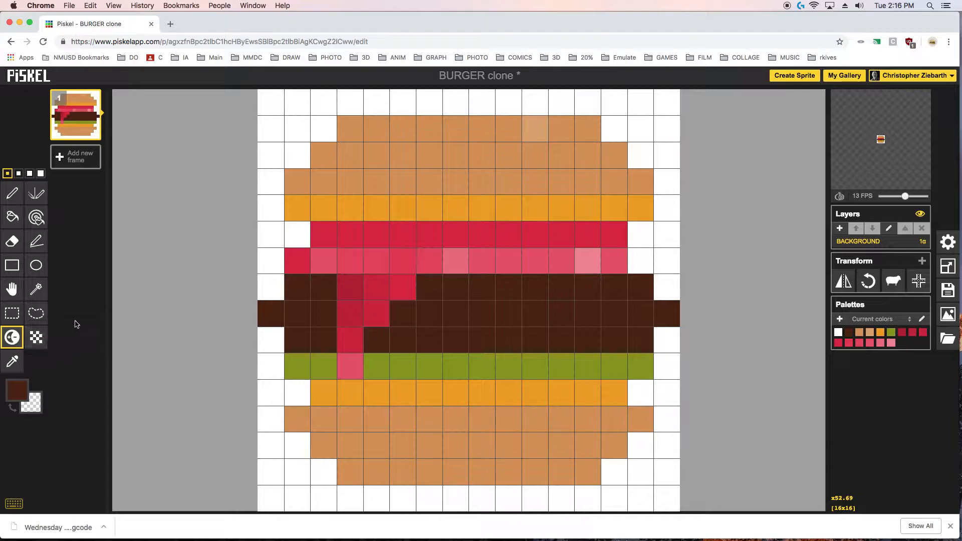
pyautogui.keyDown('ctrl'); pyautogui.click(535, 129); pyautogui.keyUp('ctrl')
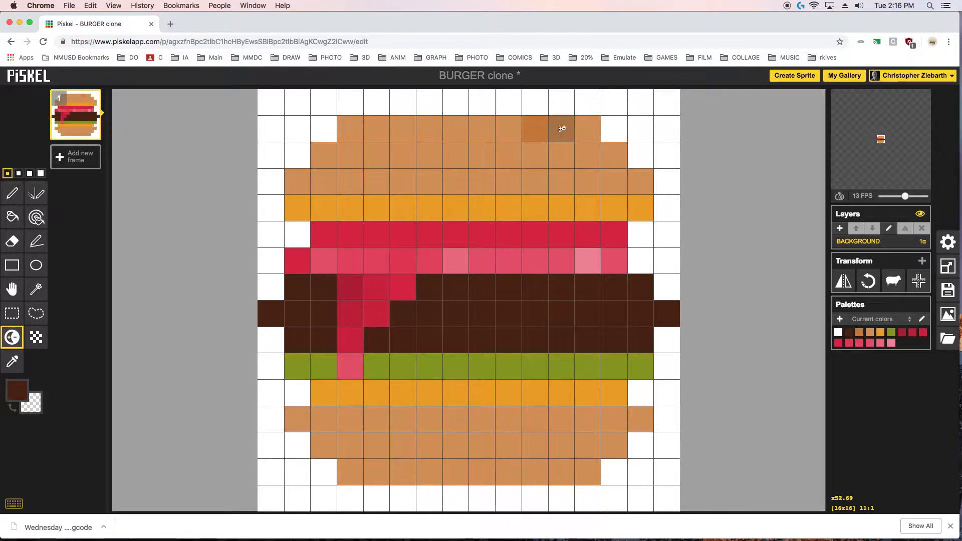
pyautogui.moveTo(562, 130); pyautogui.dragTo(563, 125)
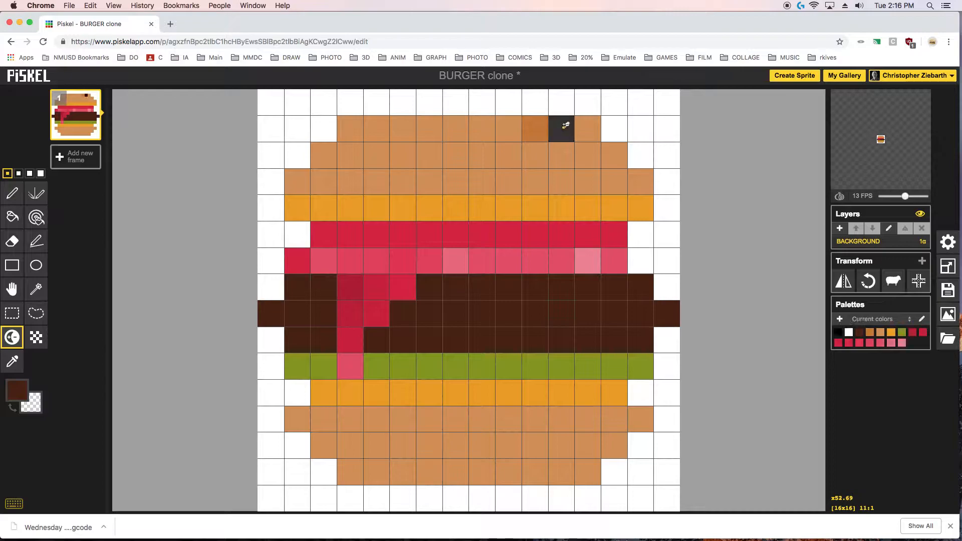
pyautogui.keyDown('ctrl'); pyautogui.click(624, 145); pyautogui.keyUp('ctrl')
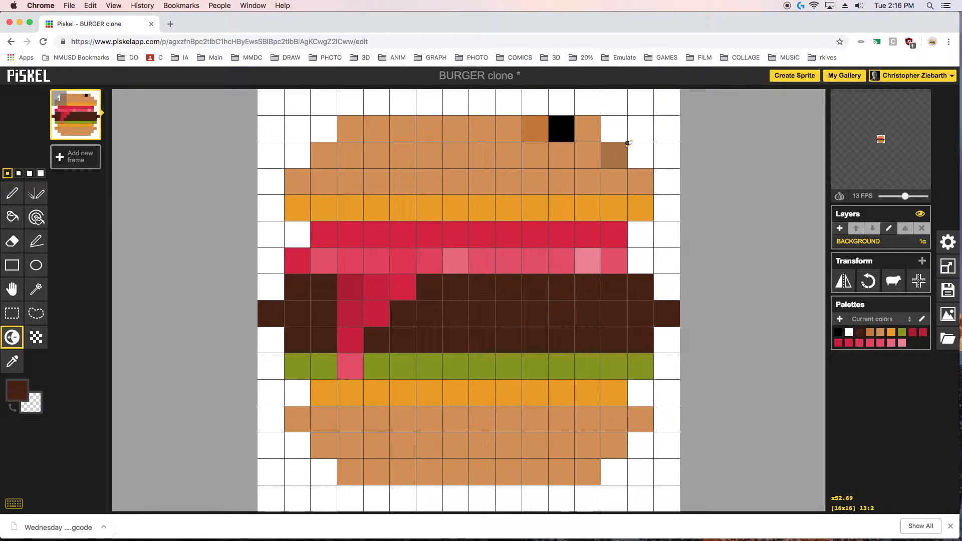
pyautogui.moveTo(595, 134); pyautogui.dragTo(596, 130)
# Step: Undo the test shading so the top bun has its plain, unshaded pixels again
pyautogui.press('super+z')
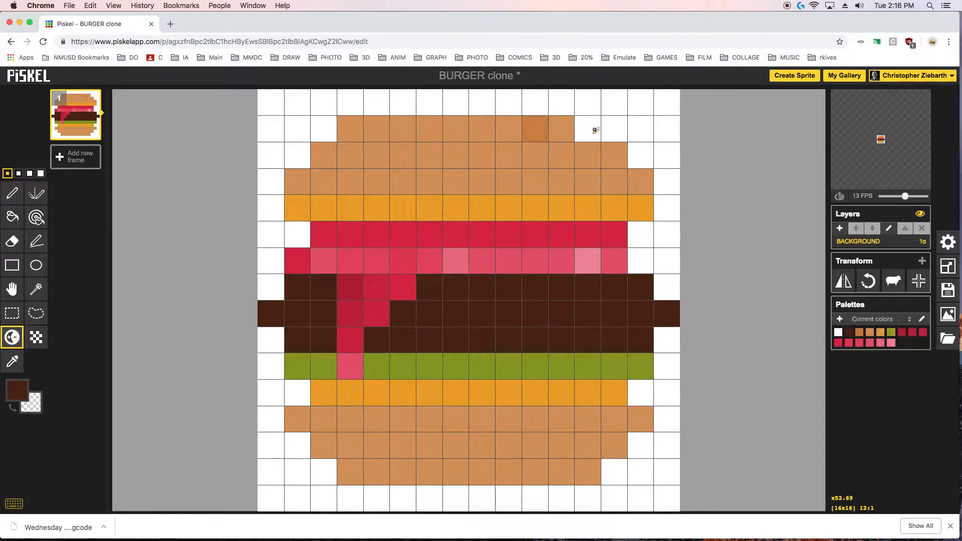
pyautogui.press('super+z')
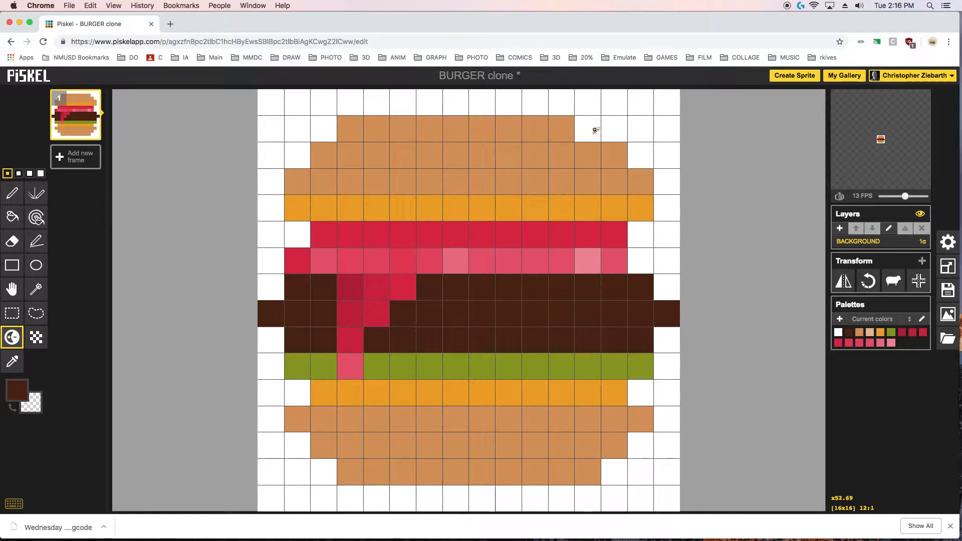
pyautogui.press('super+z')
pyautogui.press('super+z')
pyautogui.press('super+z')
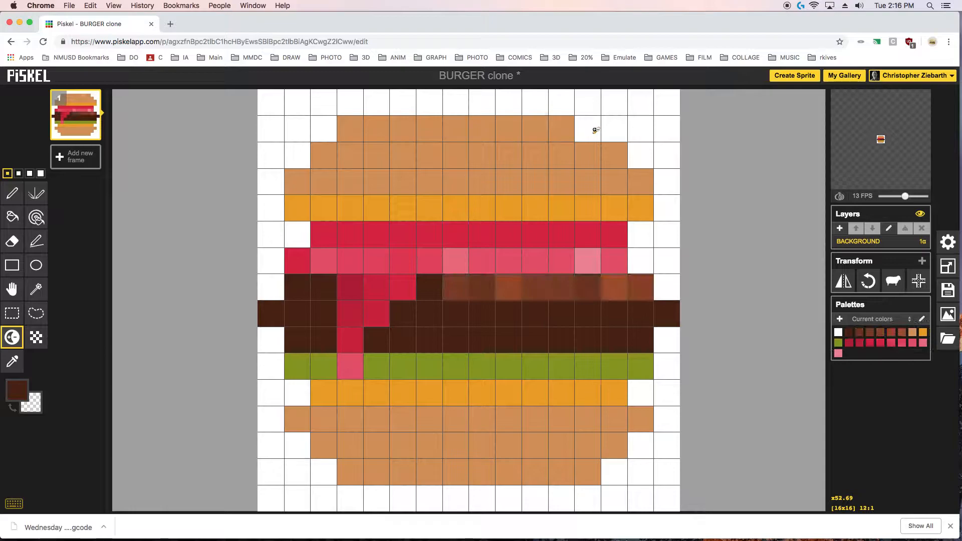
pyautogui.press('super+z')
pyautogui.press('super+z')
pyautogui.press('super+z')
pyautogui.press('super+z')
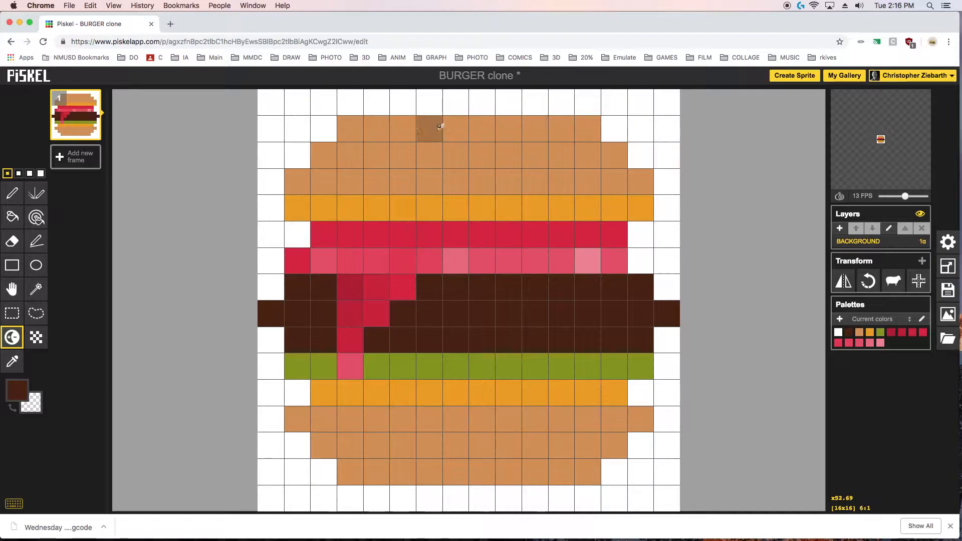
# Step: Lighten the right half of the top bun's uppermost row and the right-edge pixels of the rows below as a highlight
pyautogui.click(482, 127)
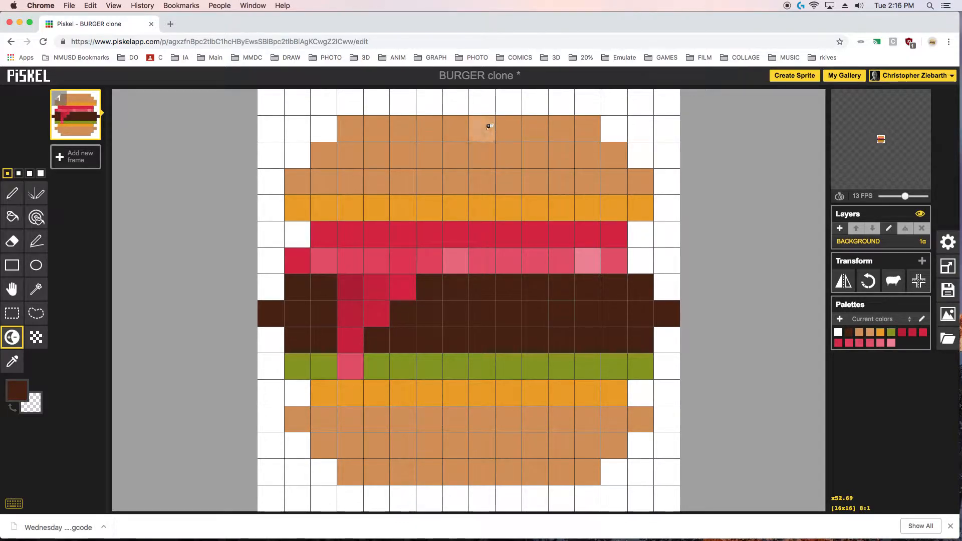
pyautogui.click(510, 129)
pyautogui.click(535, 129)
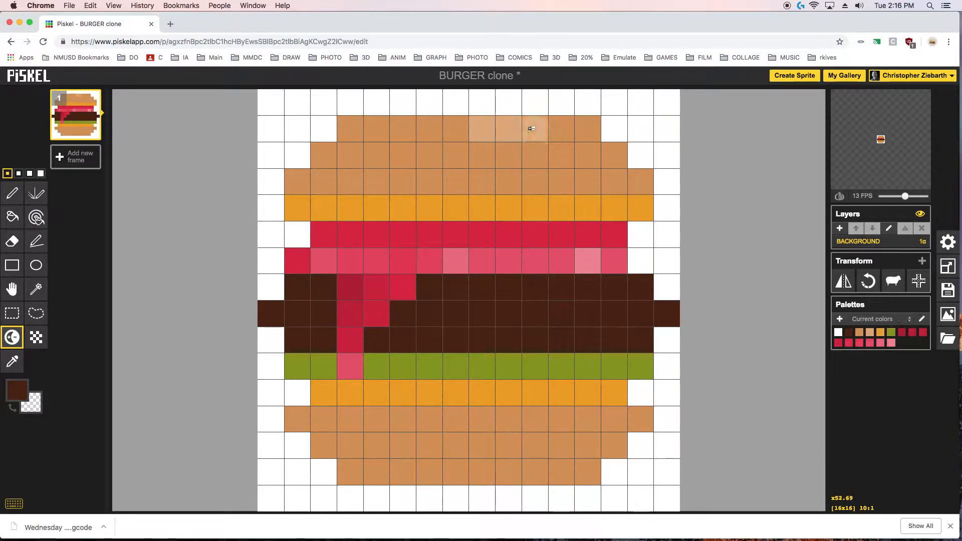
pyautogui.click(564, 130)
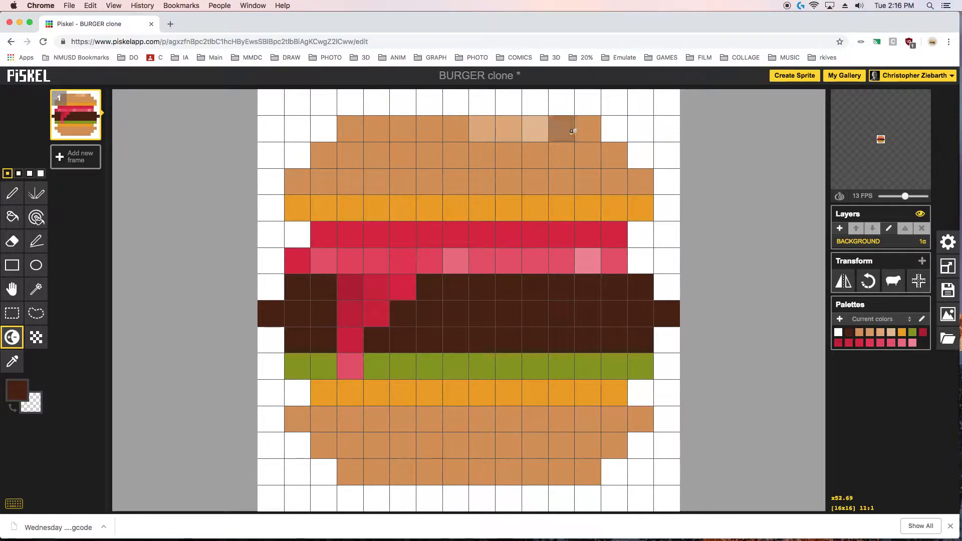
pyautogui.click(587, 130)
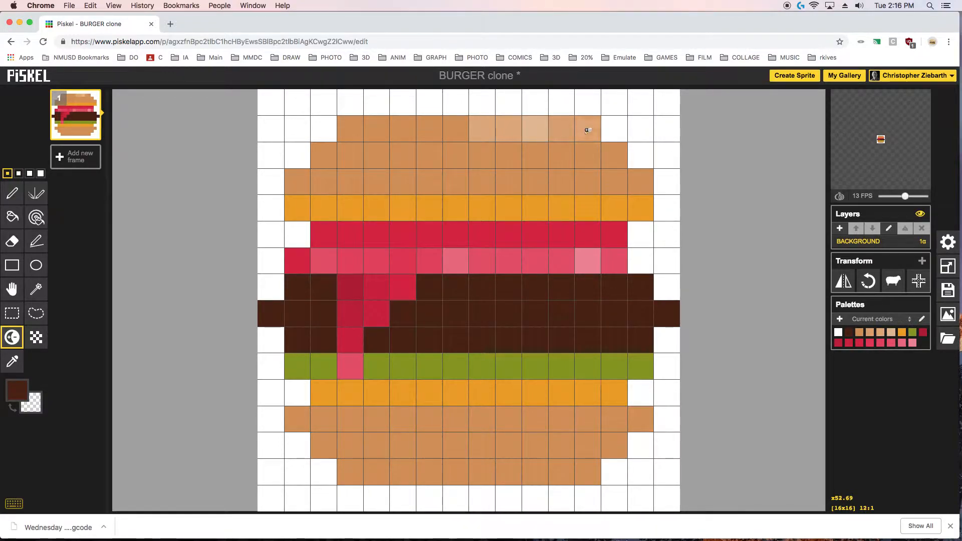
pyautogui.click(613, 152)
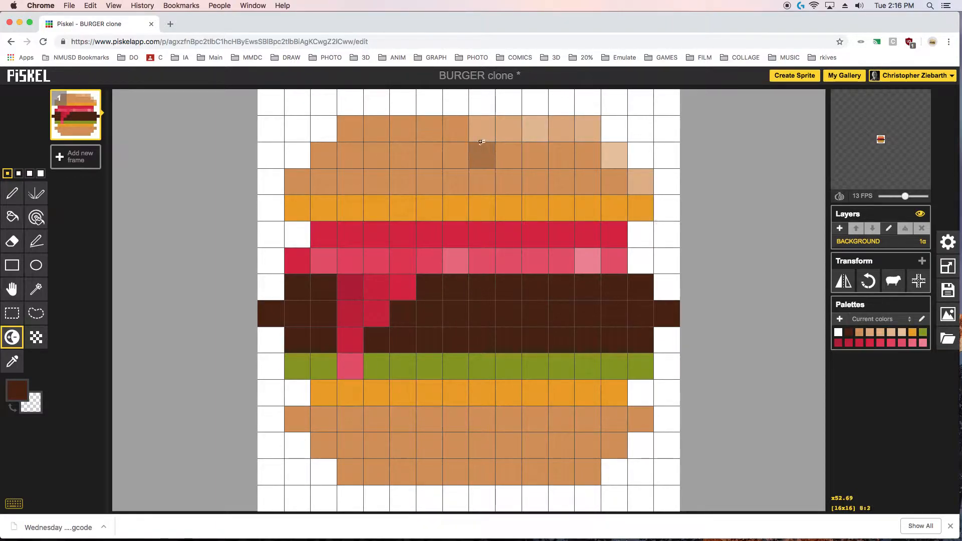
# Step: Extend the top bun's highlight by lightening two pixels further left in its first row and several right-of-centre pixels in its second row
pyautogui.click(456, 130)
pyautogui.click(426, 129)
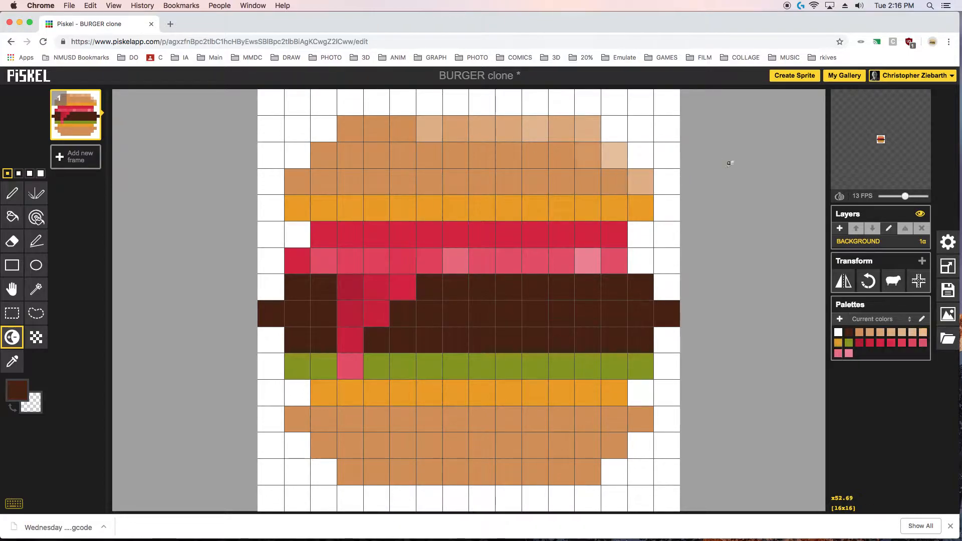
pyautogui.click(534, 153)
pyautogui.click(565, 152)
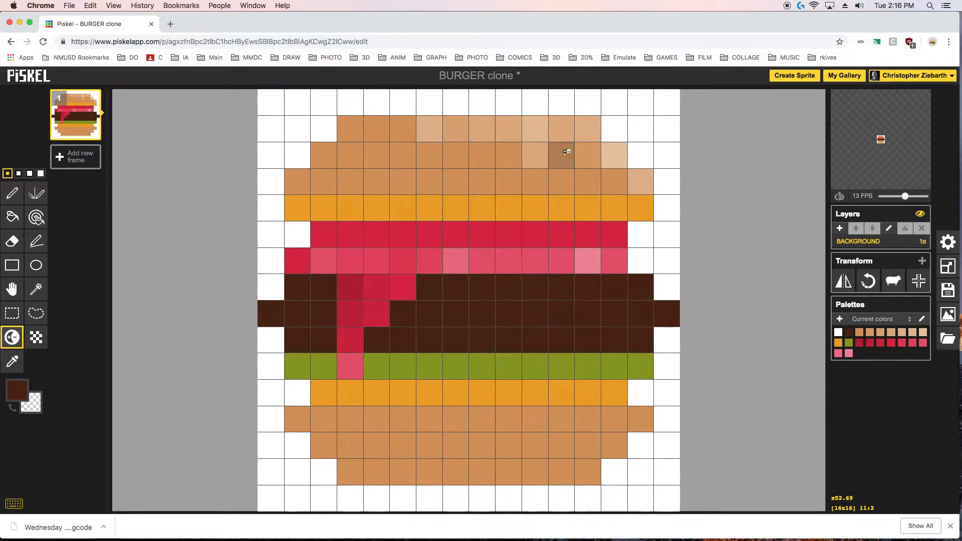
pyautogui.click(508, 155)
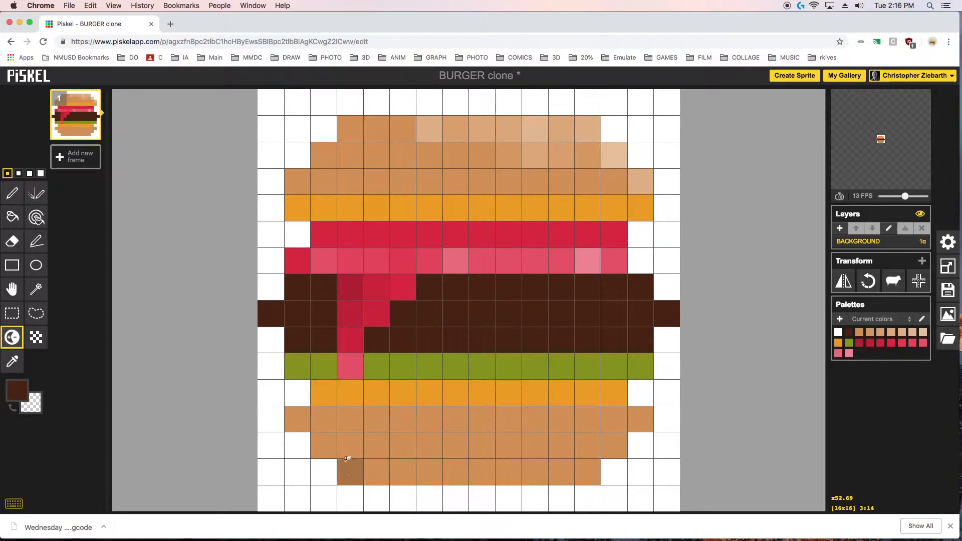
# Step: Darken the bottom bun's left-edge pixels and the neighbouring pixels at the left of its two lowest rows as a shadow
pyautogui.keyDown('super'); pyautogui.click(304, 420); pyautogui.keyUp('super')
pyautogui.keyDown('super'); pyautogui.click(329, 449); pyautogui.keyUp('super')
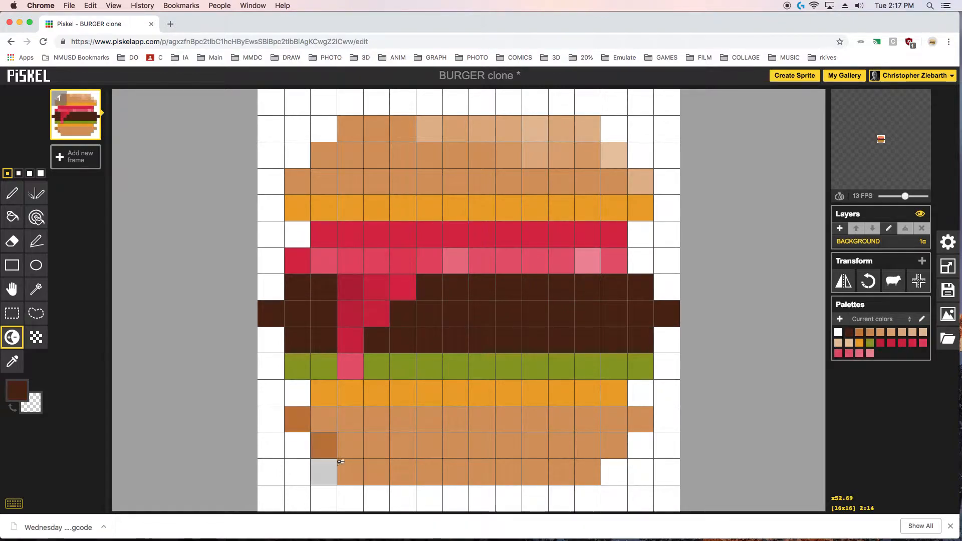
pyautogui.keyDown('super'); pyautogui.click(351, 467); pyautogui.keyUp('super')
pyautogui.keyDown('super'); pyautogui.click(371, 467); pyautogui.keyUp('super')
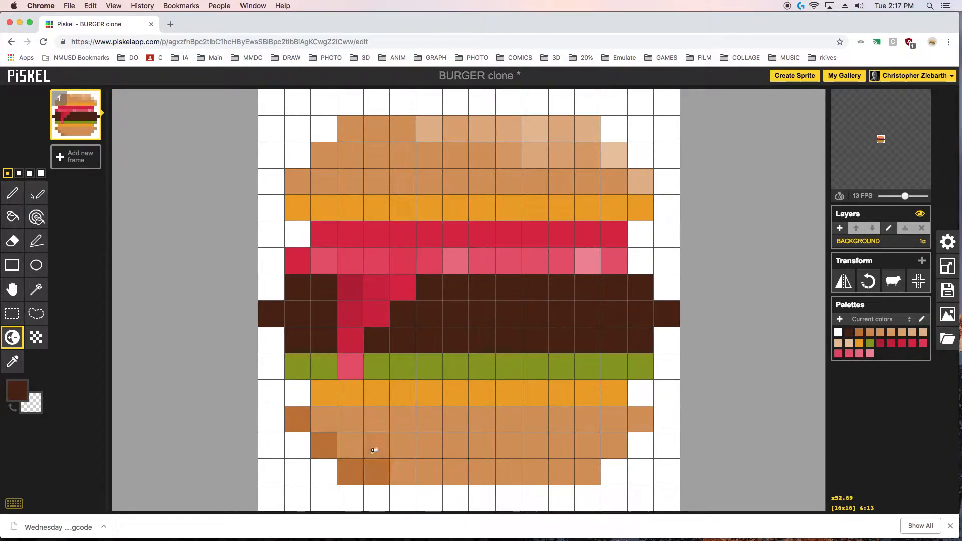
pyautogui.keyDown('super'); pyautogui.click(373, 450); pyautogui.keyUp('super')
pyautogui.keyDown('super'); pyautogui.click(350, 446); pyautogui.keyUp('super')
pyautogui.keyDown('super'); pyautogui.click(399, 464); pyautogui.keyUp('super')
pyautogui.keyDown('super'); pyautogui.click(429, 469); pyautogui.keyUp('super')
pyautogui.keyDown('super'); pyautogui.click(430, 469); pyautogui.keyUp('super')
# Step: Darken the rest of the bottom bun's lowest row in varied shades, plus pixels at the centre and left of the row above
pyautogui.moveTo(430, 469); pyautogui.dragTo(577, 472)
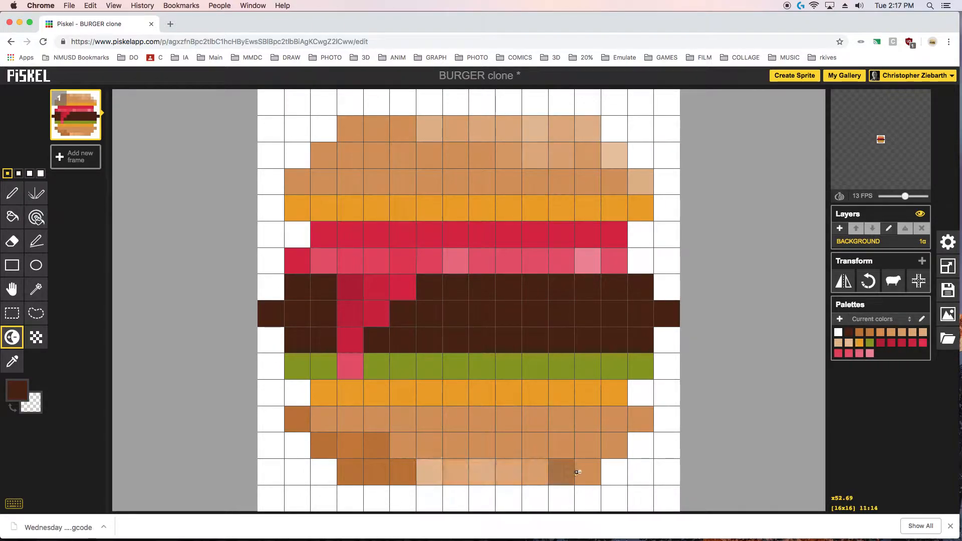
pyautogui.press('super+z')
pyautogui.moveTo(436, 473); pyautogui.dragTo(592, 475)
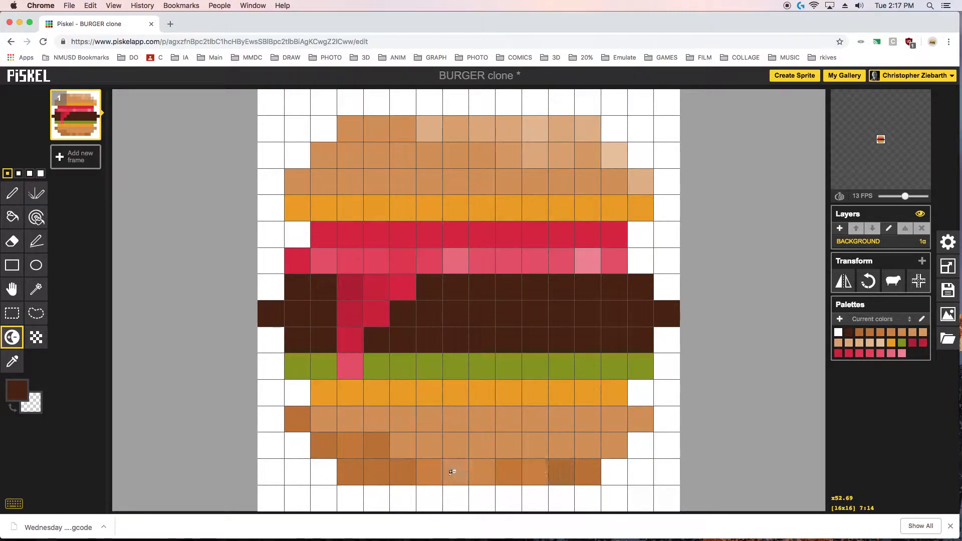
pyautogui.moveTo(464, 443); pyautogui.dragTo(532, 443)
pyautogui.moveTo(389, 444); pyautogui.dragTo(325, 446)
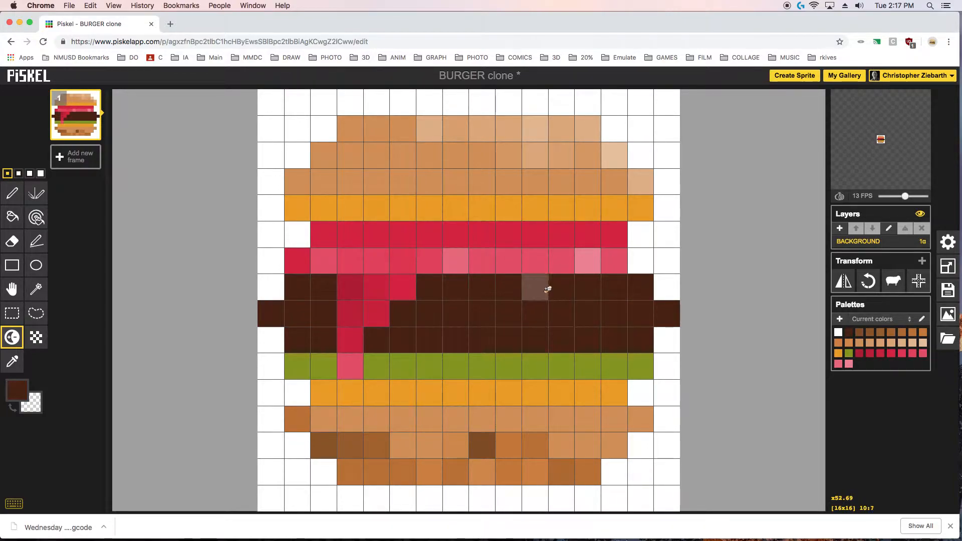
# Step: Lighten scattered pixels in the upper and middle rows of the brown patty, including its protruding left tip
pyautogui.click(433, 287)
pyautogui.click(488, 290)
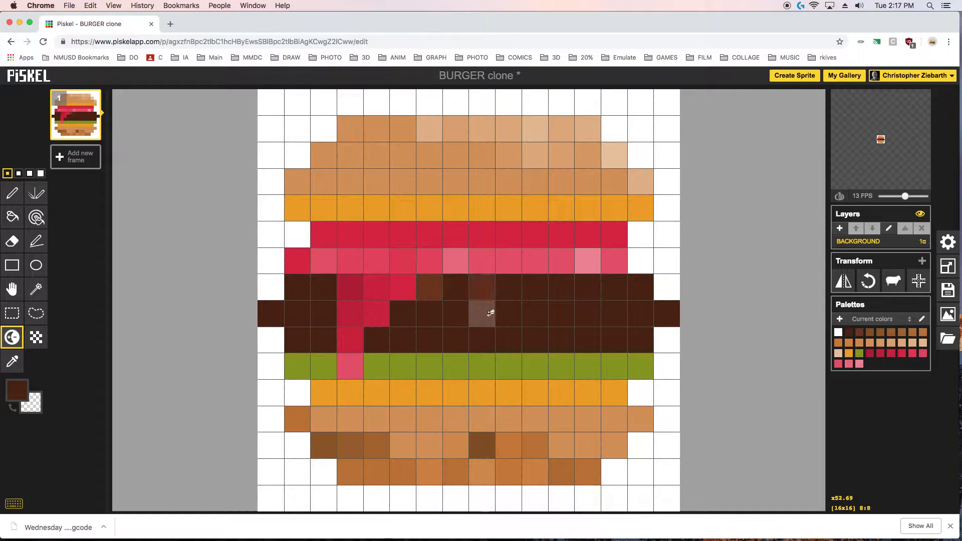
pyautogui.click(489, 313)
pyautogui.click(537, 314)
pyautogui.click(567, 314)
pyautogui.click(297, 315)
pyautogui.click(271, 314)
# Step: Lighten scattered pixels in the patty's lowest row and two pixels at the right end of its top row
pyautogui.click(328, 334)
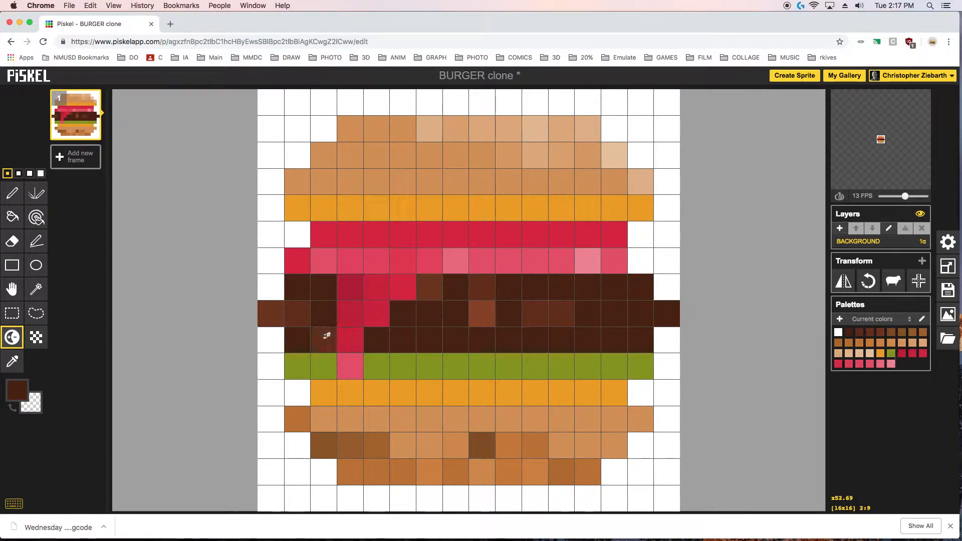
pyautogui.click(427, 338)
pyautogui.click(487, 341)
pyautogui.click(587, 343)
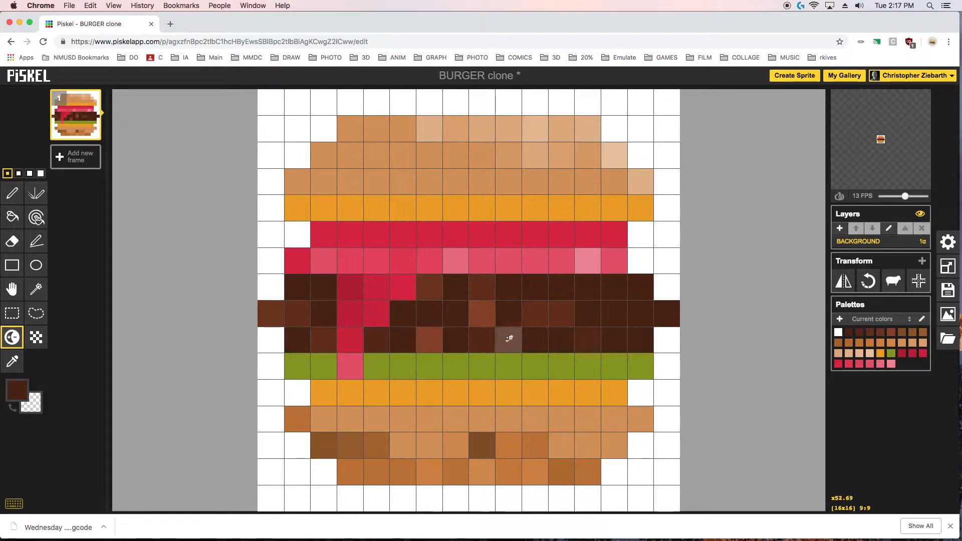
pyautogui.click(639, 284)
pyautogui.click(610, 286)
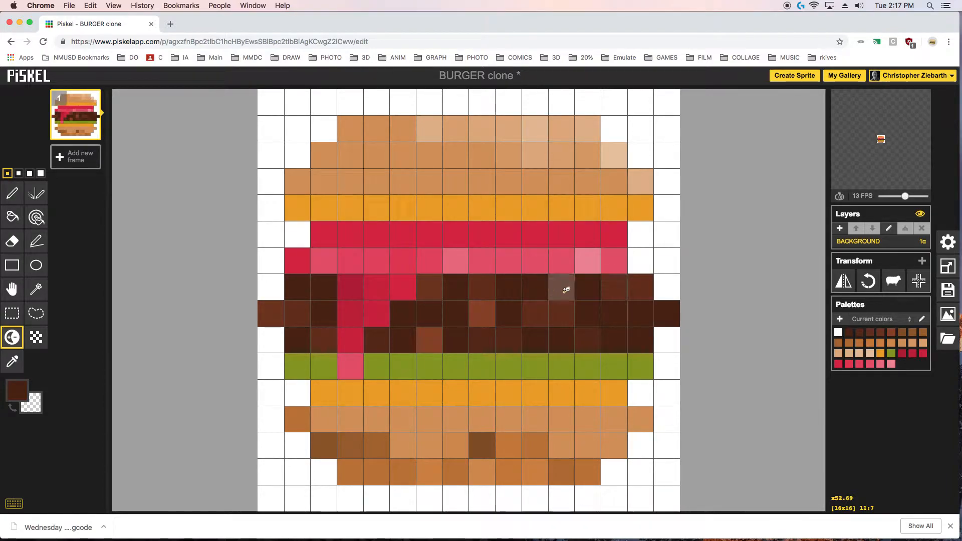
# Step: Lighten two middle pixels of the top bun's first row further, and three pixels left of centre in its second row
pyautogui.click(506, 130)
pyautogui.click(483, 131)
pyautogui.click(487, 151)
pyautogui.click(455, 152)
pyautogui.click(432, 155)
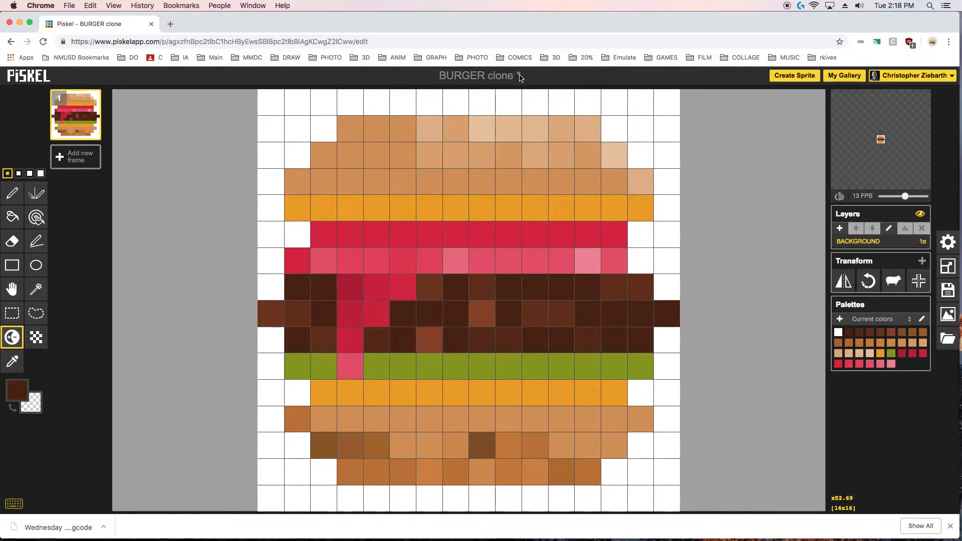
# Step: Save the BURGER clone sprite online to the gallery
pyautogui.click(946, 289)
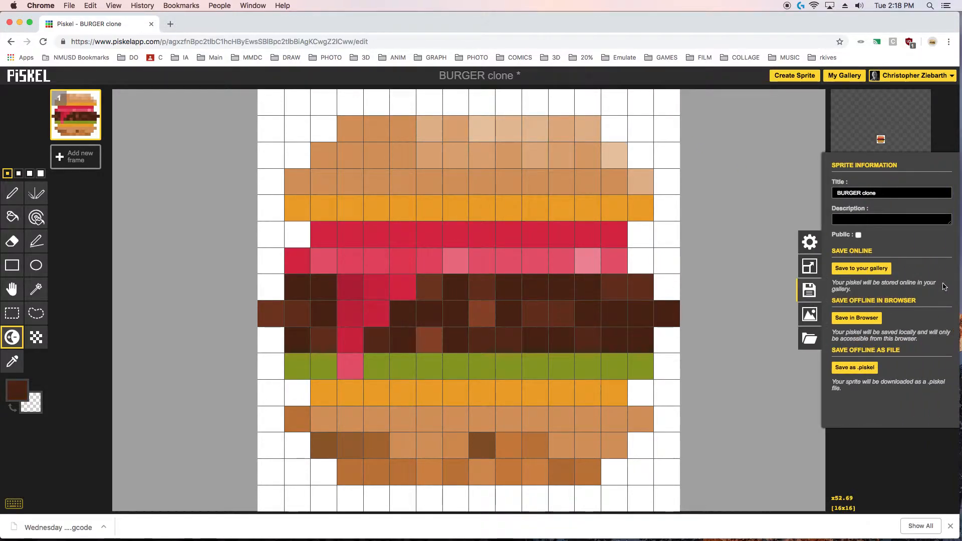
pyautogui.click(861, 268)
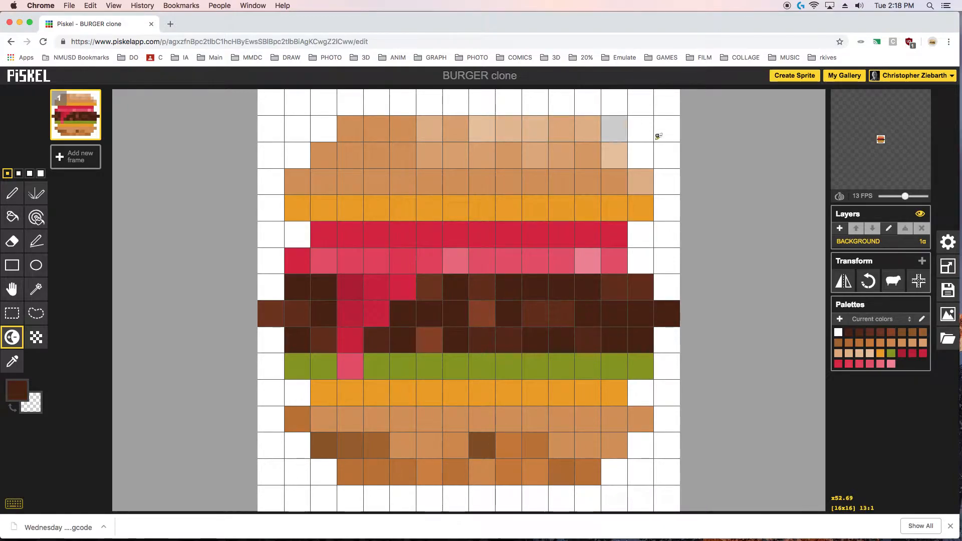
# Step: Export the sprite as a PNG at 8.0x scale, 128 x 128 pixels, and close the export settings
pyautogui.click(948, 314)
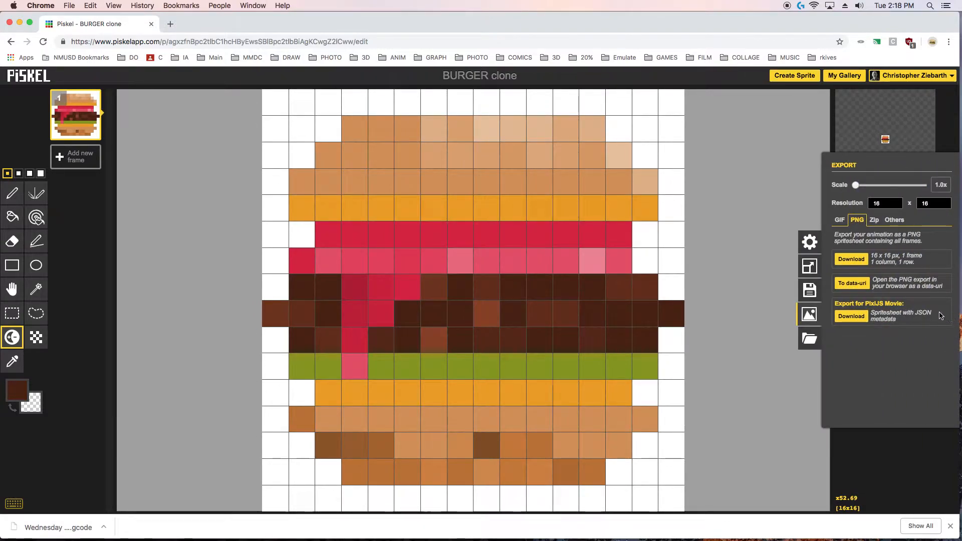
pyautogui.click(845, 221)
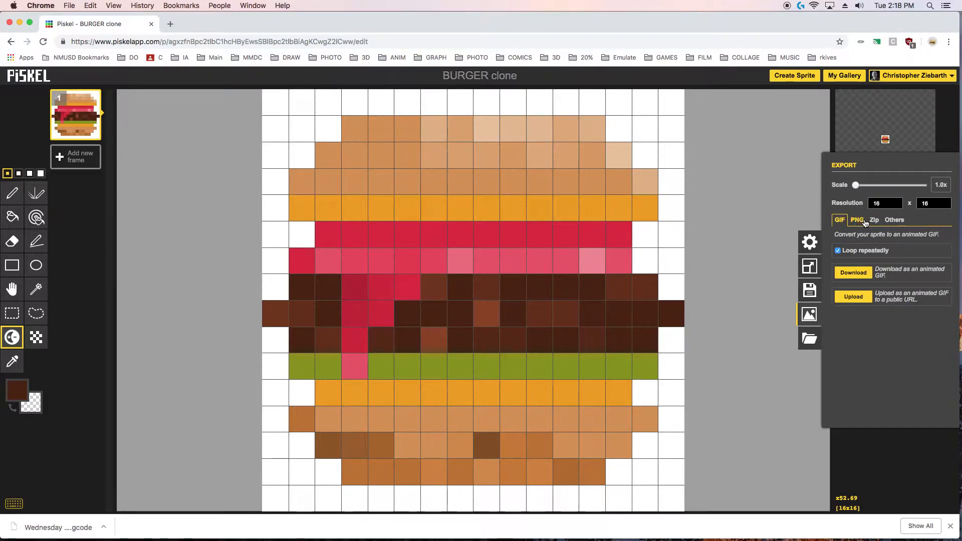
pyautogui.click(865, 223)
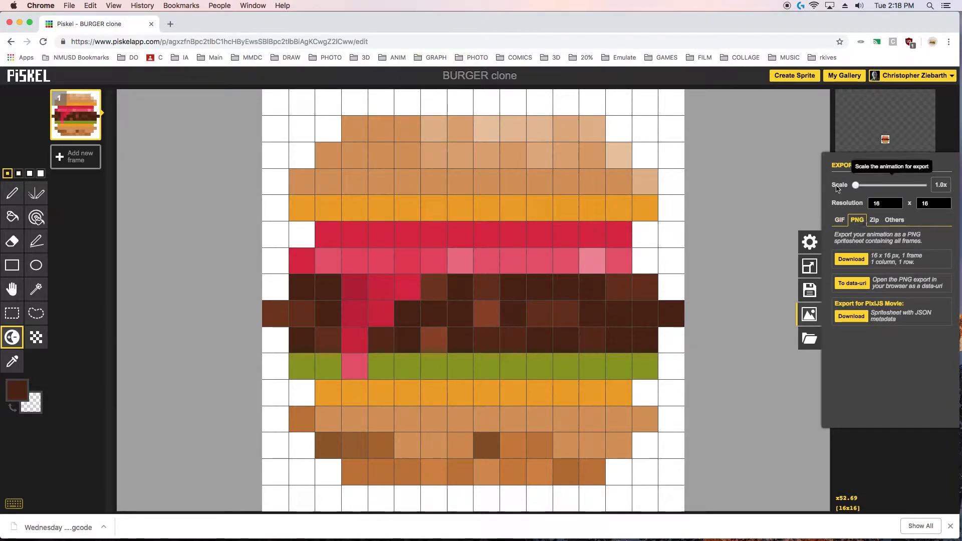
pyautogui.moveTo(855, 186); pyautogui.dragTo(871, 190)
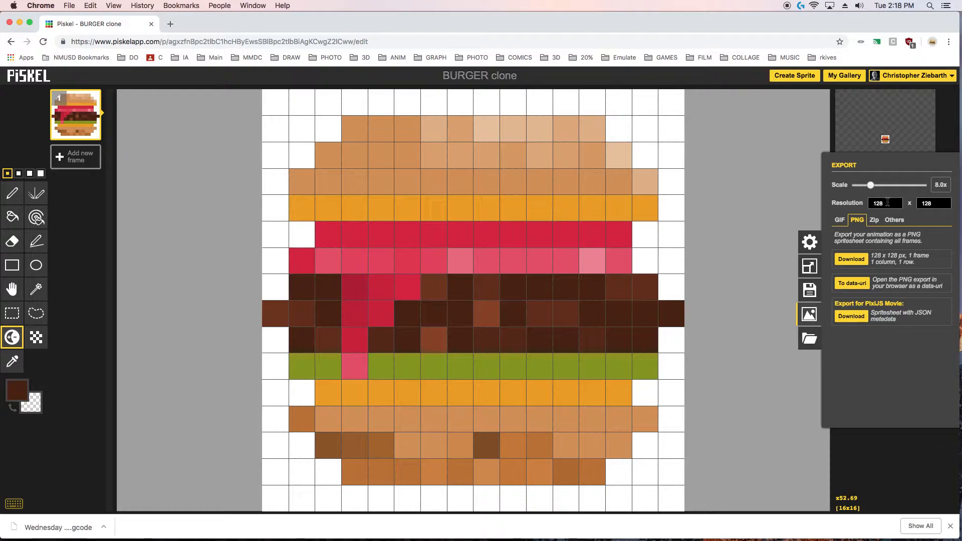
pyautogui.click(852, 259)
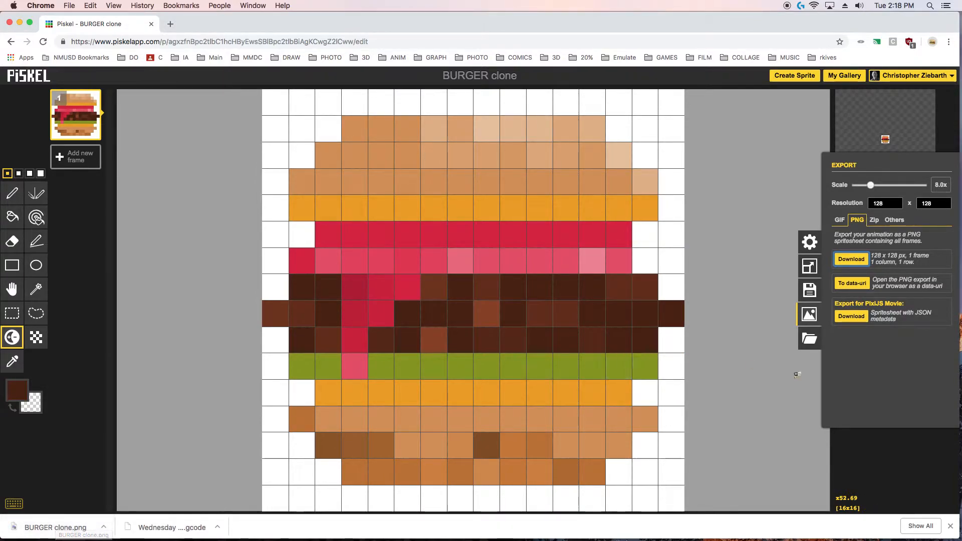
pyautogui.click(882, 448)
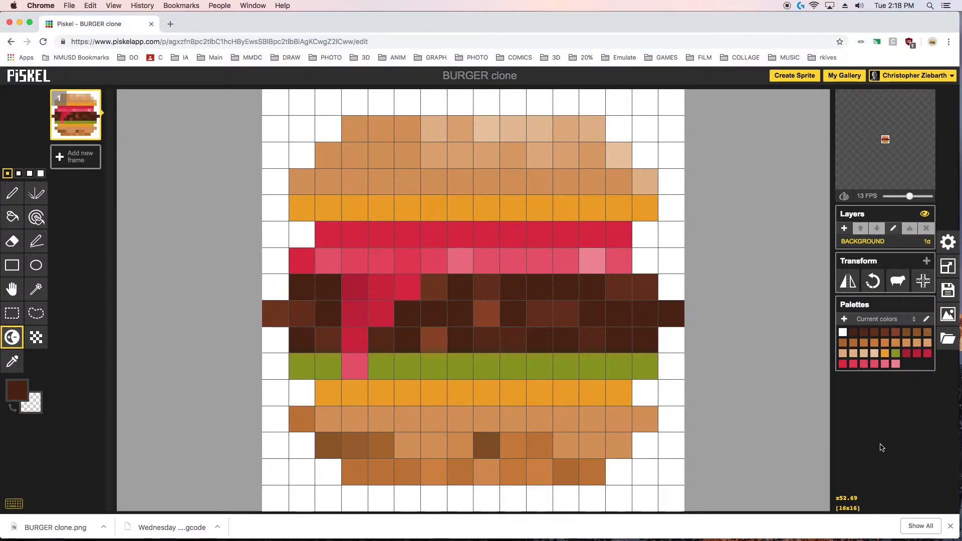
# Step: Clone the original BURGER sprite in the gallery and open the new BURGER clone for editing
pyautogui.click(837, 79)
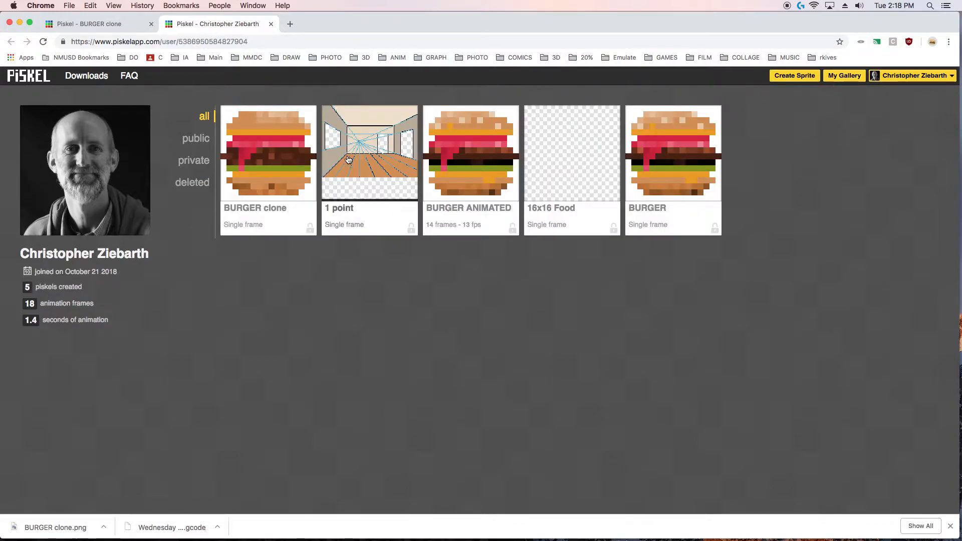
pyautogui.moveTo(370, 160)
pyautogui.moveTo(657, 154)
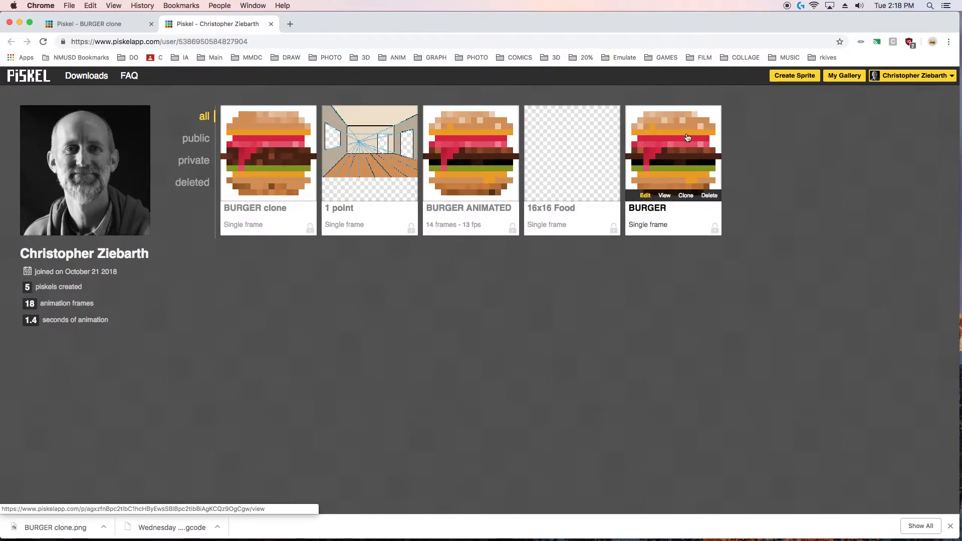
pyautogui.moveTo(479, 151)
pyautogui.click(686, 195)
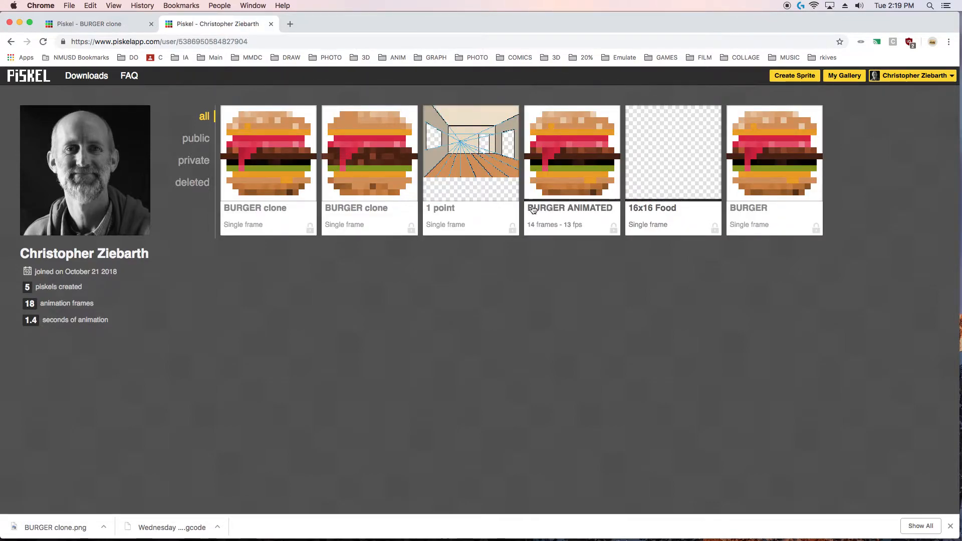
pyautogui.moveTo(379, 179)
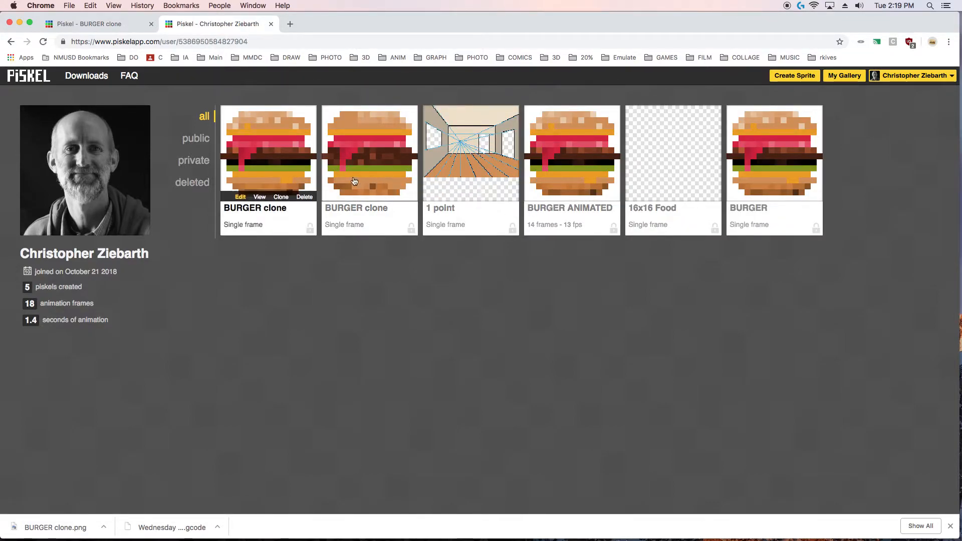
pyautogui.moveTo(275, 177)
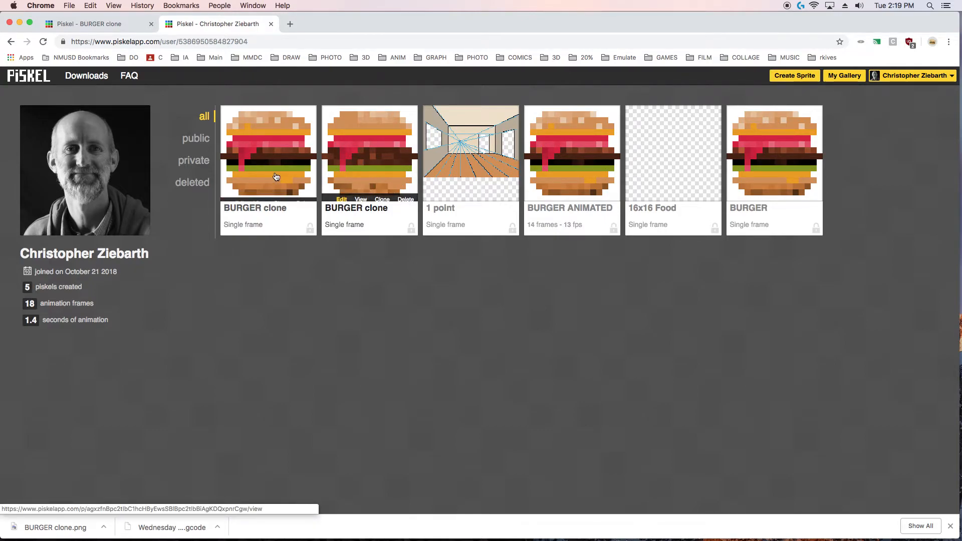
pyautogui.click(240, 196)
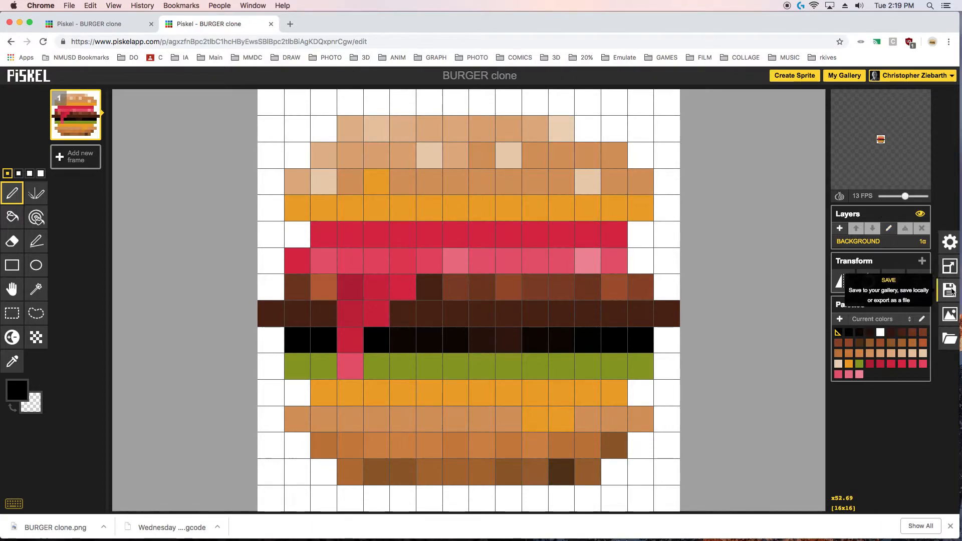
# Step: Retitle the cloned sprite BURGER Animated and save it online to the gallery
pyautogui.click(951, 291)
pyautogui.doubleClick(869, 193)
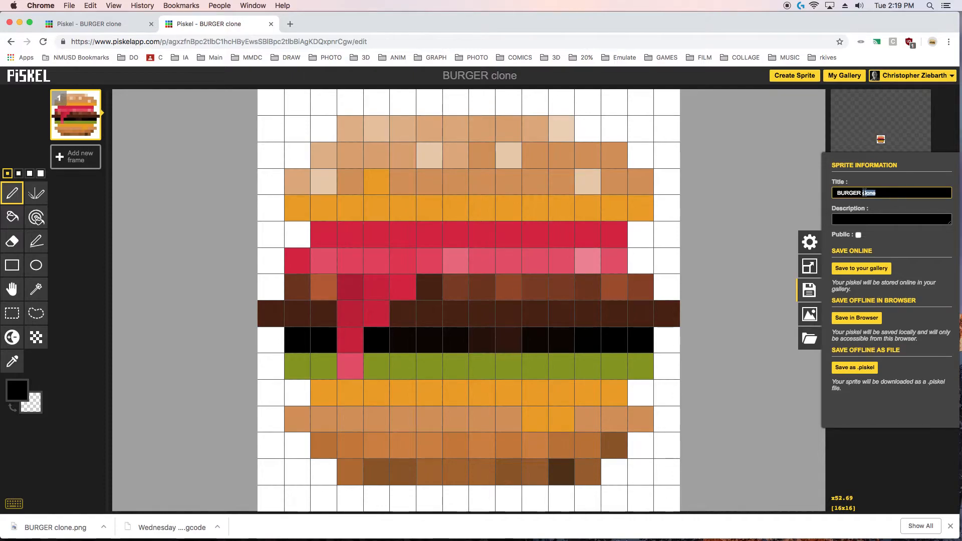
pyautogui.write('Animated')
pyautogui.click(873, 269)
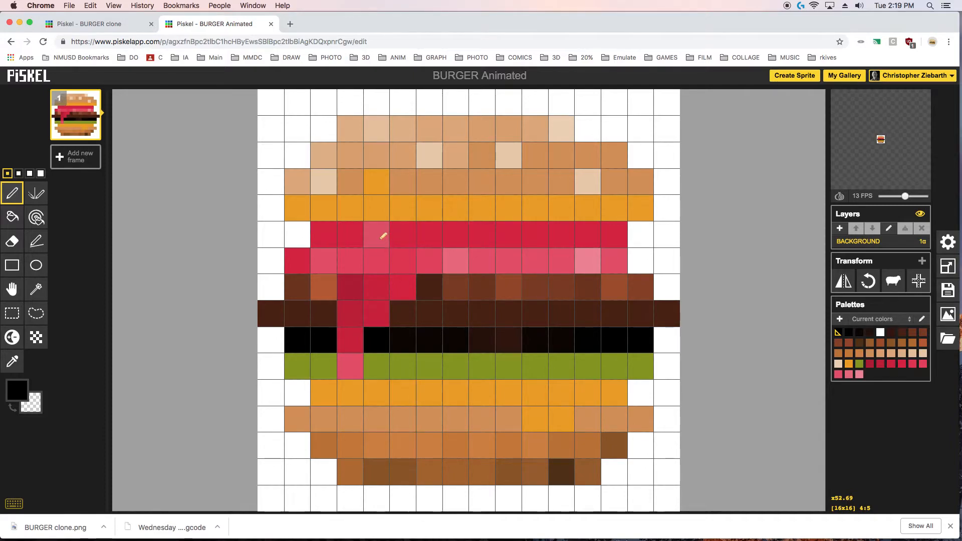
pyautogui.moveTo(67, 117)
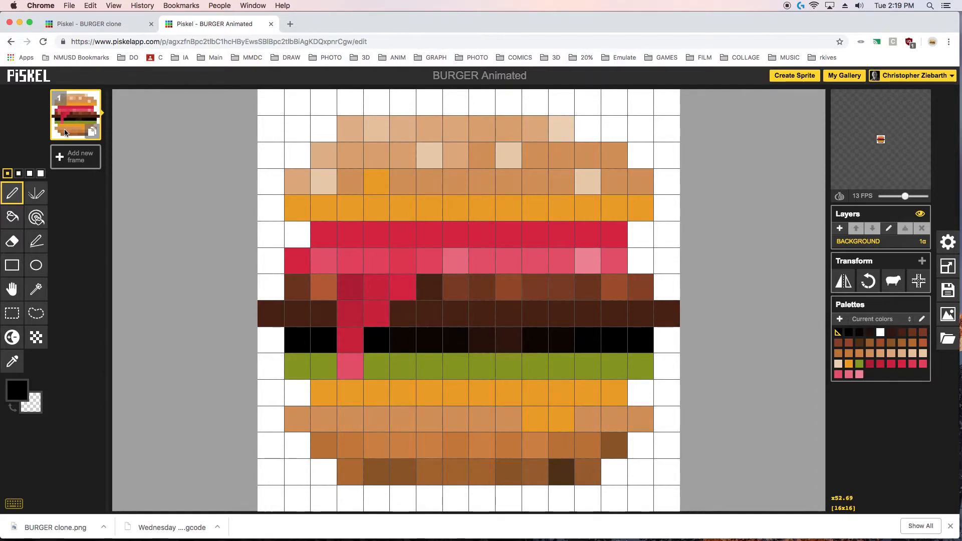
pyautogui.click(77, 166)
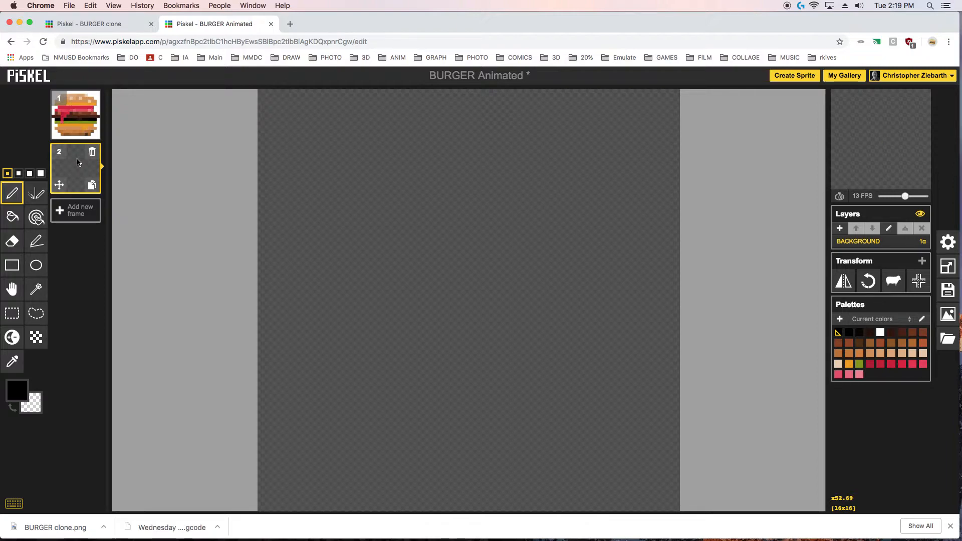
pyautogui.press('super+z')
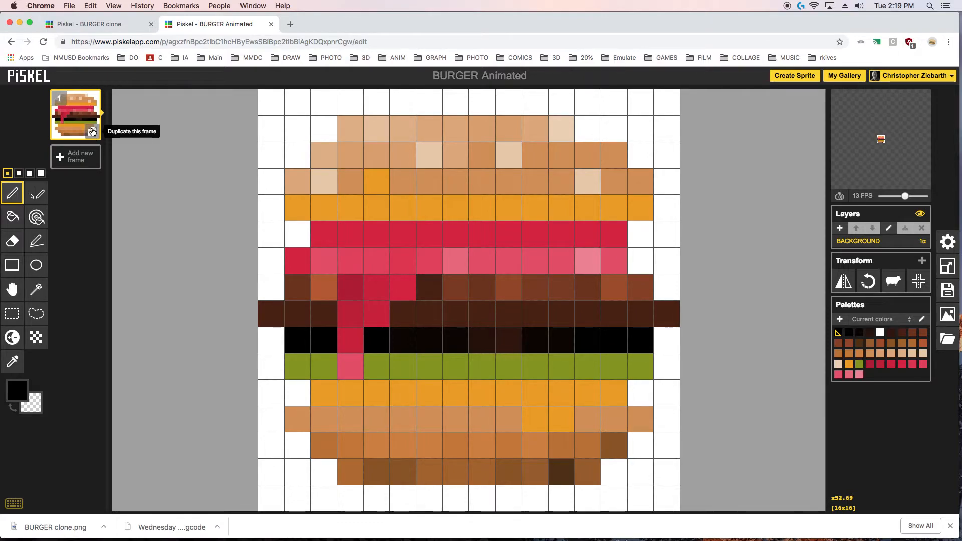
# Step: Duplicate the burger frame, view the second frame, and return to frame 1 for editing
pyautogui.click(93, 134)
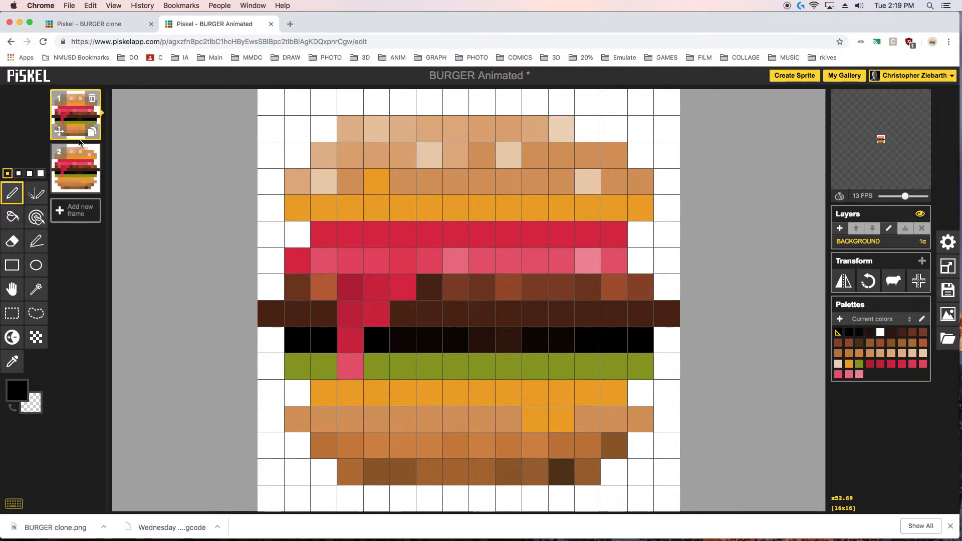
pyautogui.click(76, 160)
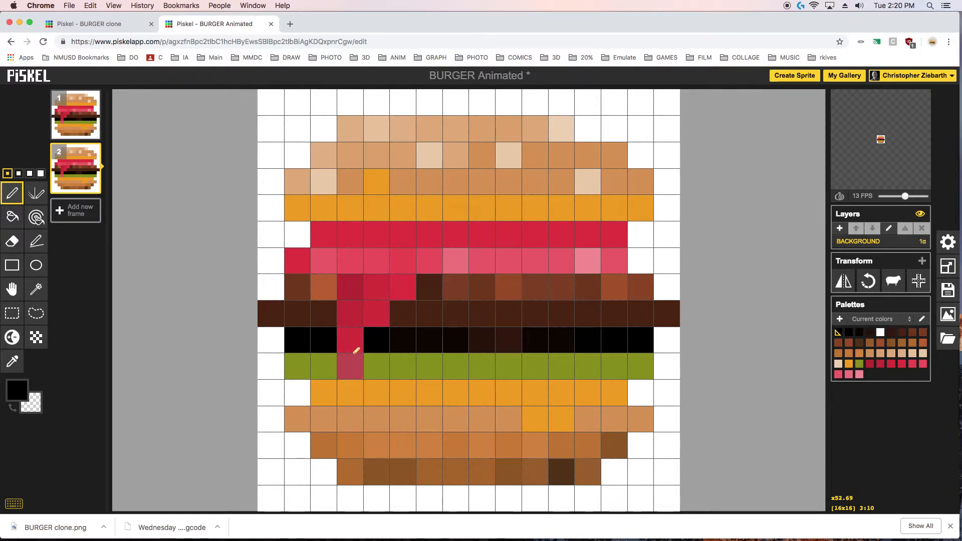
pyautogui.click(72, 119)
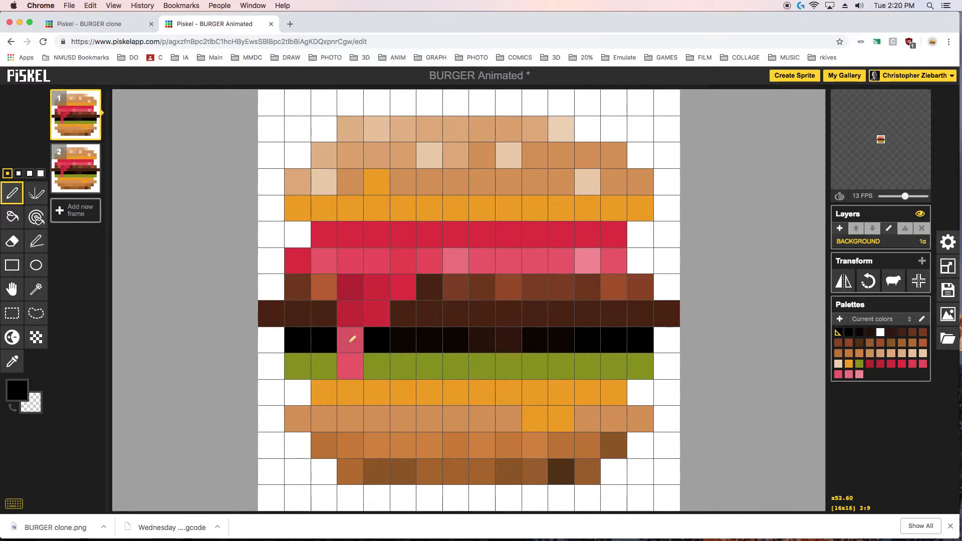
pyautogui.moveTo(80, 170)
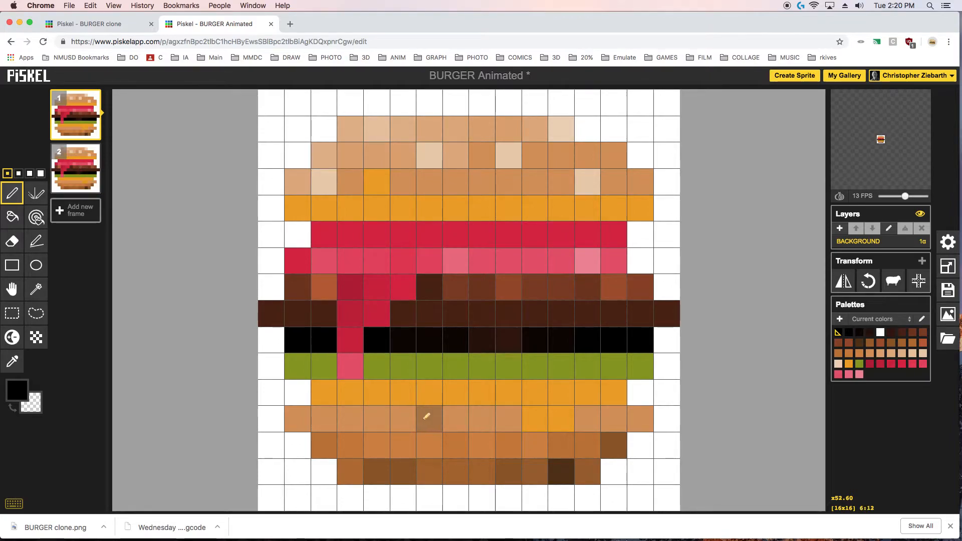
# Step: In frame 1, sample the pink of the ketchup drip's tip and paint one pixel directly below it, in the lower cheese row
pyautogui.click(13, 365)
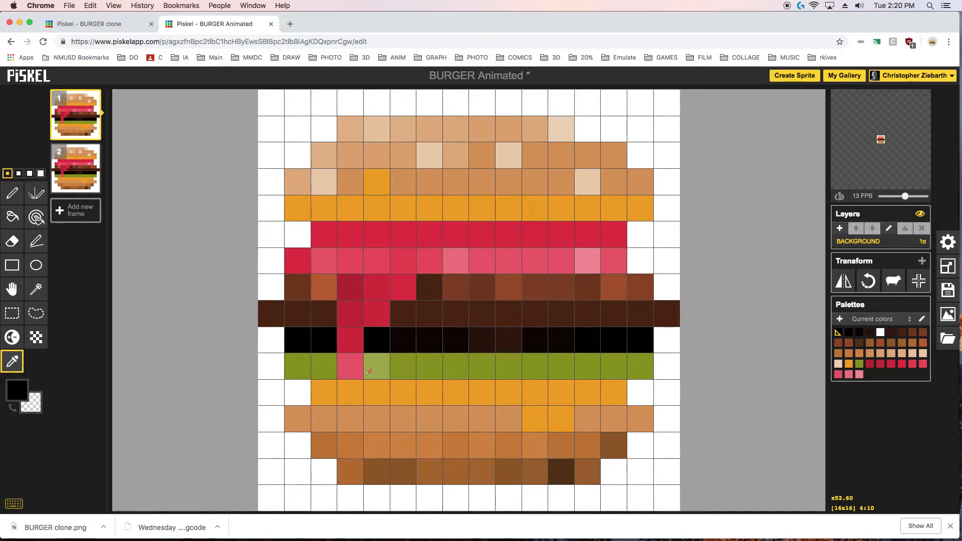
pyautogui.click(350, 366)
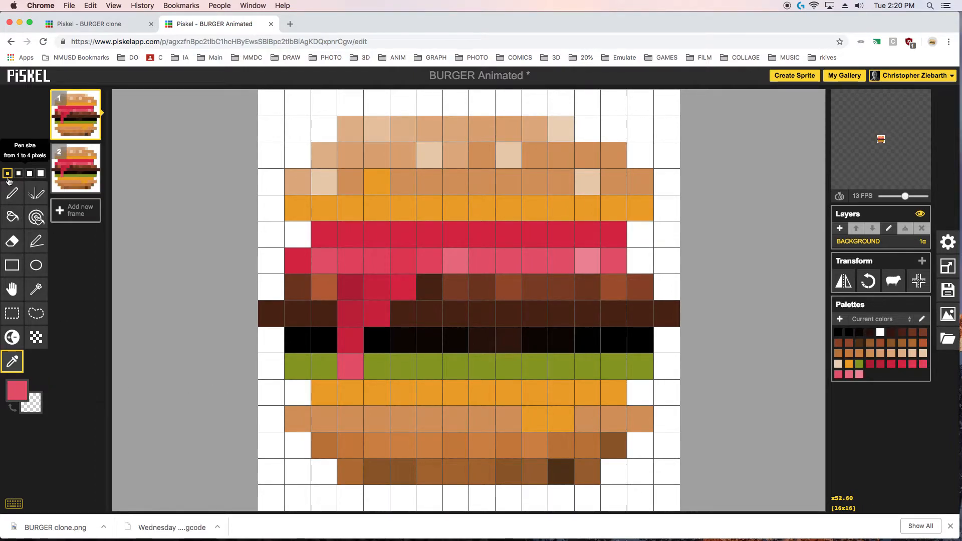
pyautogui.click(10, 195)
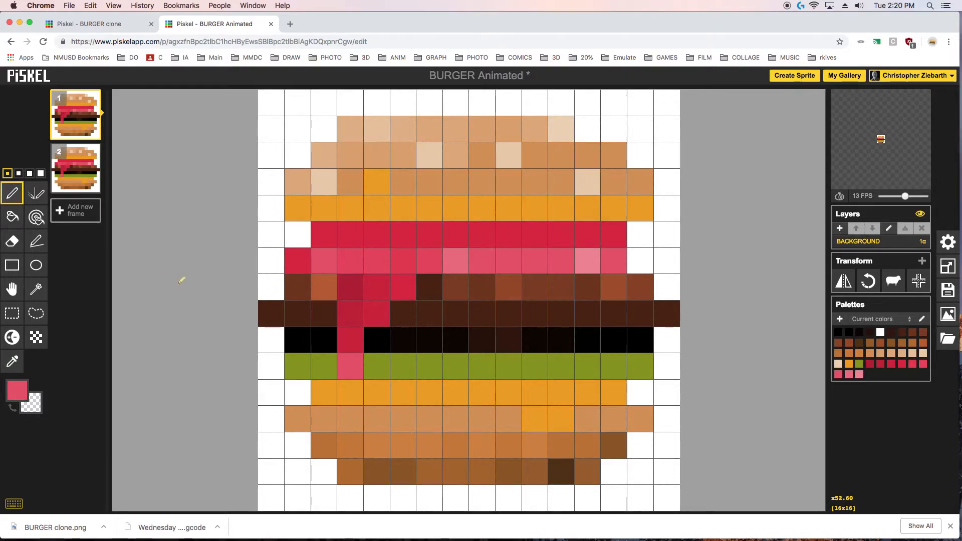
pyautogui.click(351, 394)
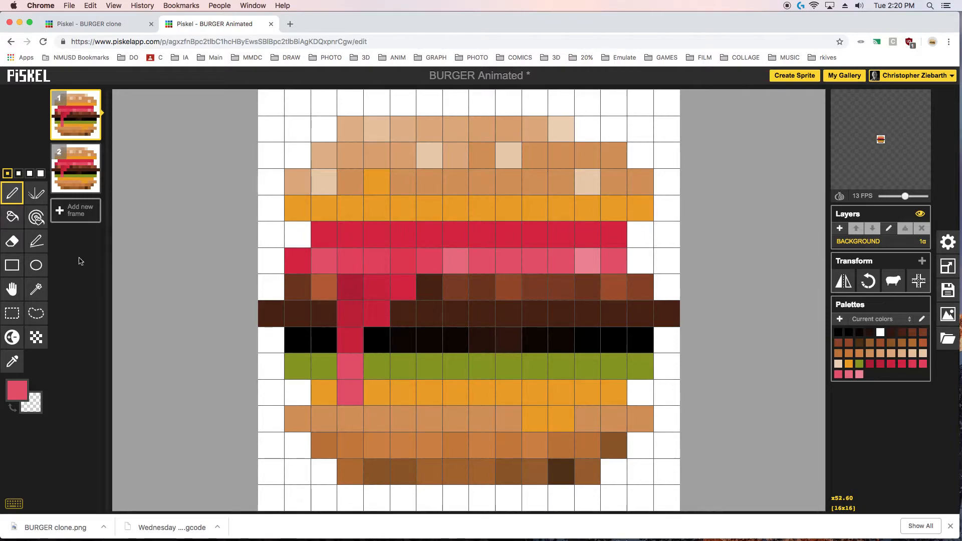
# Step: Sample the drip's darker red and paint it over the drip's pink pixel in the green lettuce row
pyautogui.click(13, 363)
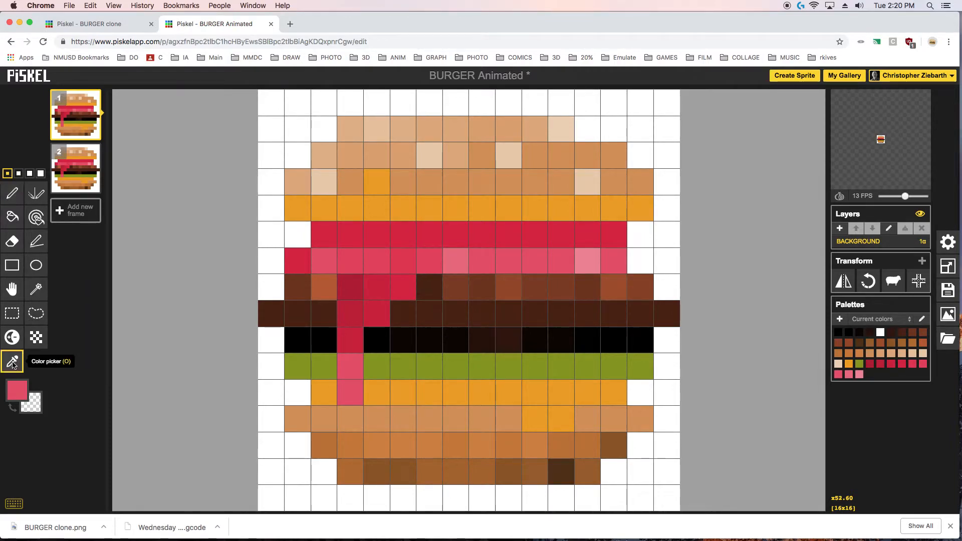
pyautogui.click(355, 338)
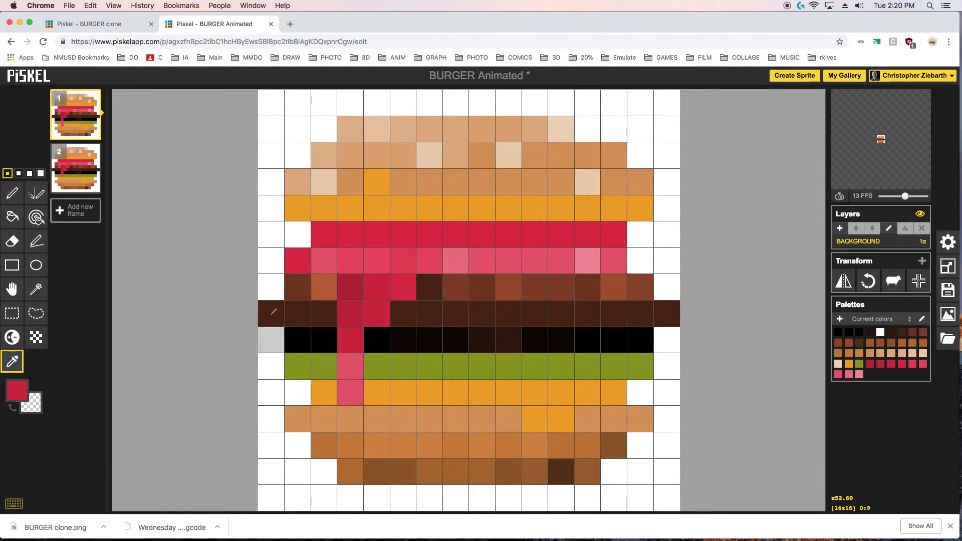
pyautogui.click(15, 194)
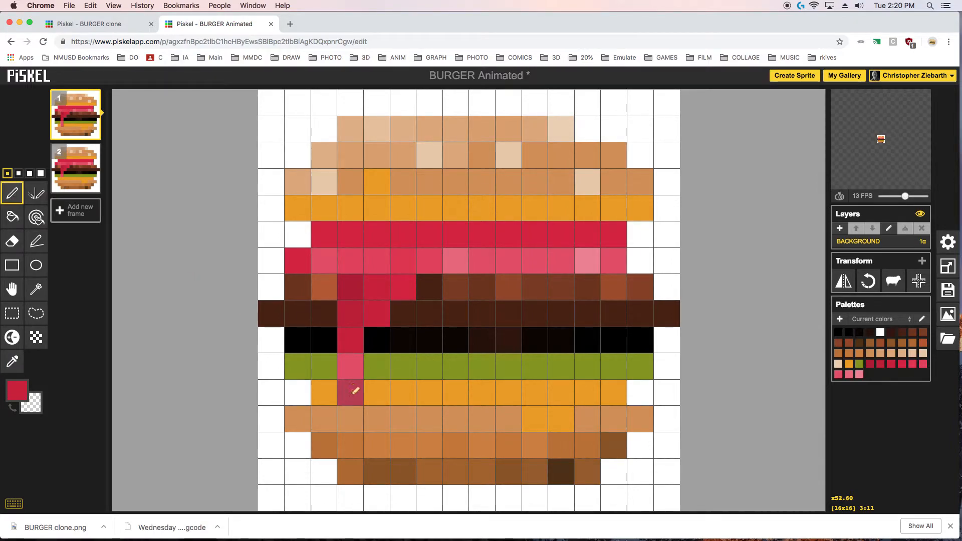
pyautogui.click(357, 373)
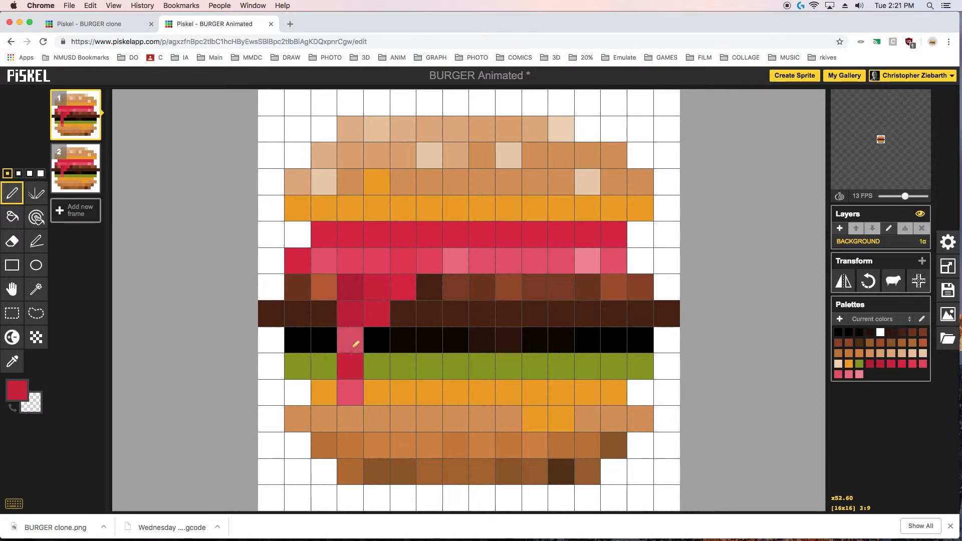
# Step: Sample black from the patty's lowest row, paint over the drip's red pixel there, and switch between frames 1 and 2 to compare them
pyautogui.press('o')
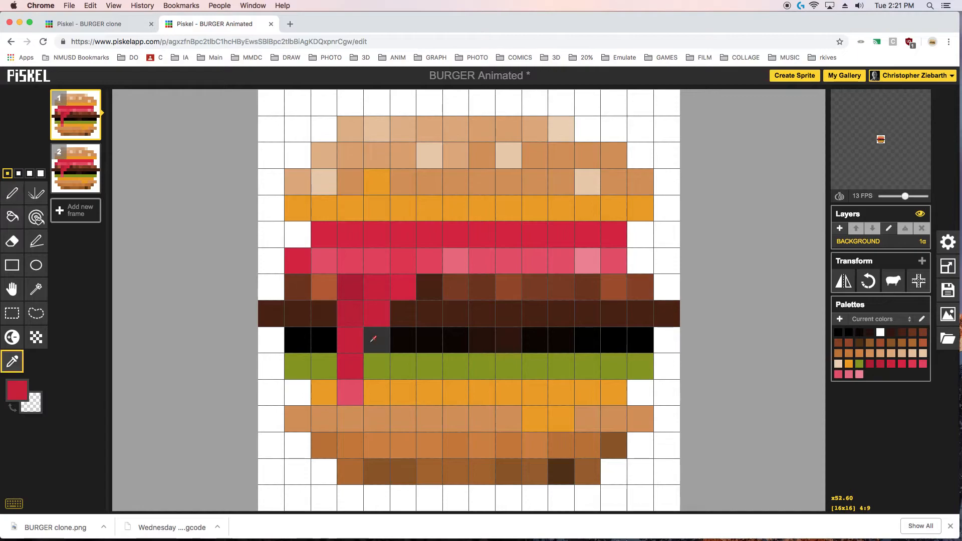
pyautogui.click(377, 335)
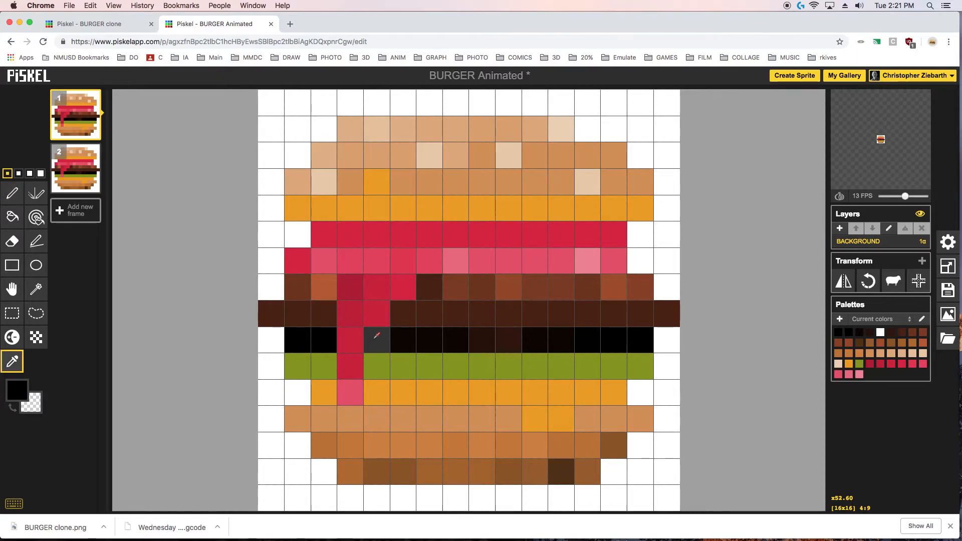
pyautogui.press('p')
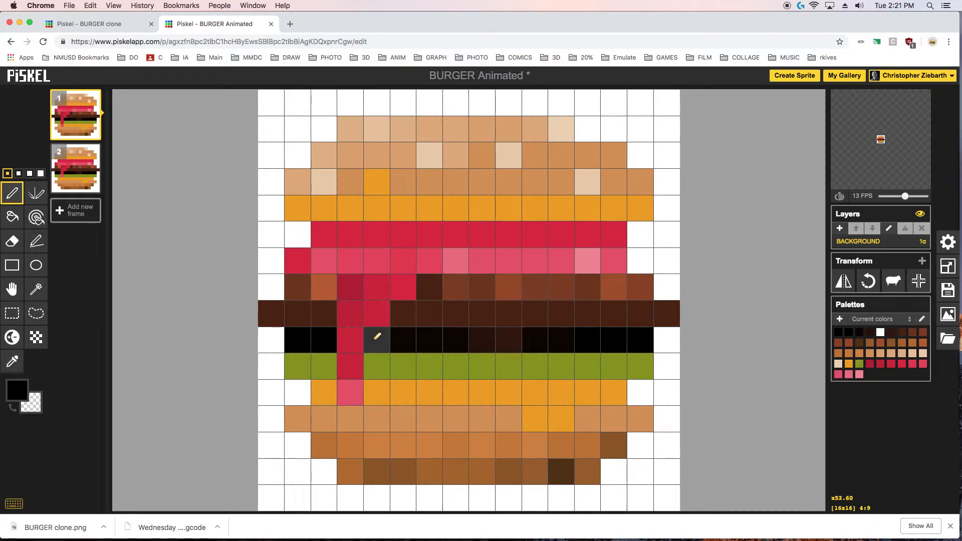
pyautogui.click(354, 339)
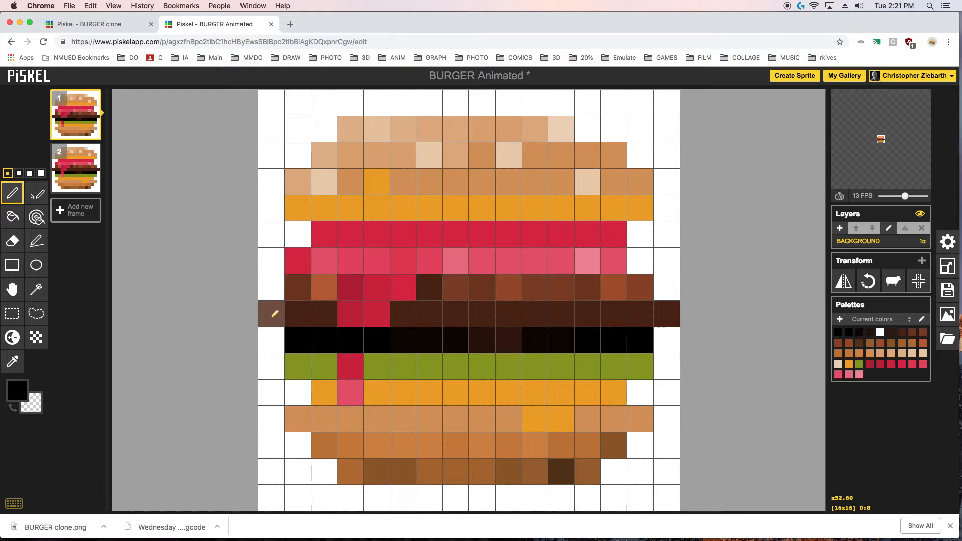
pyautogui.moveTo(74, 114)
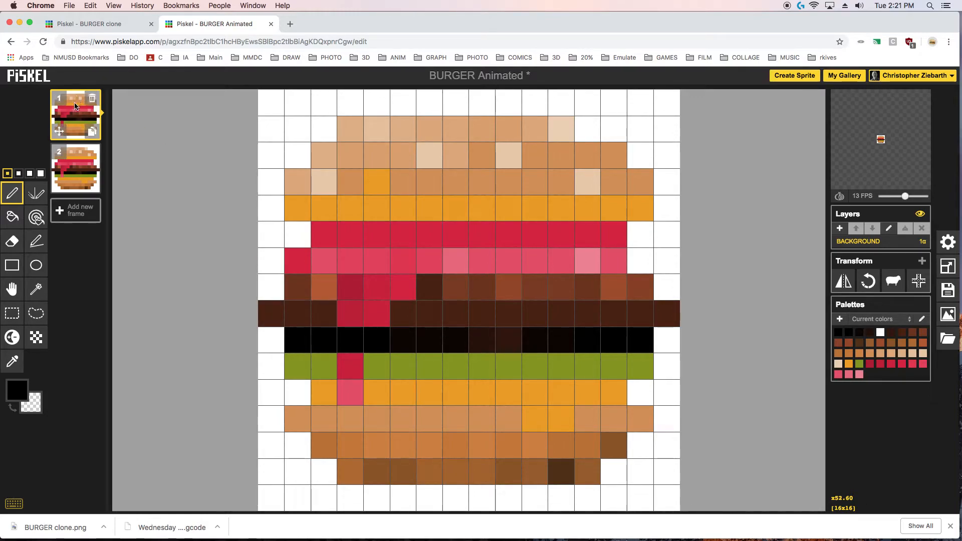
pyautogui.click(74, 159)
pyautogui.click(74, 132)
pyautogui.click(74, 158)
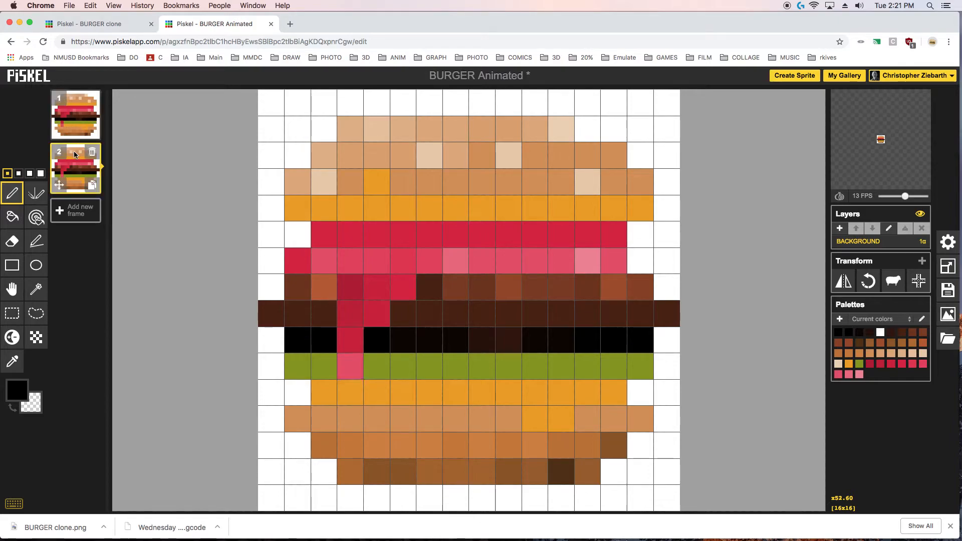
# Step: Compare the two burger frames and move frame 1, with the lower drip, below frame 2
pyautogui.click(74, 131)
pyautogui.click(81, 155)
pyautogui.click(77, 118)
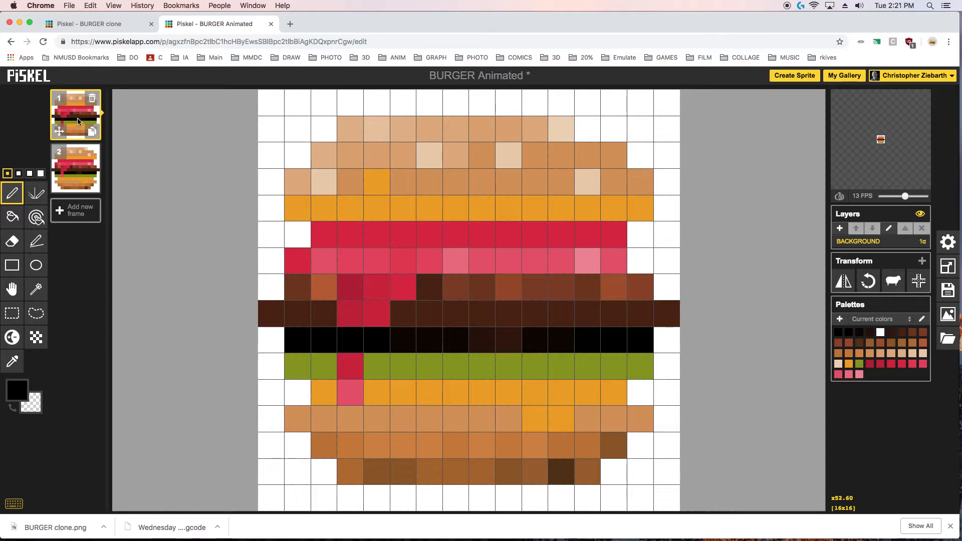
pyautogui.moveTo(61, 132); pyautogui.dragTo(59, 161)
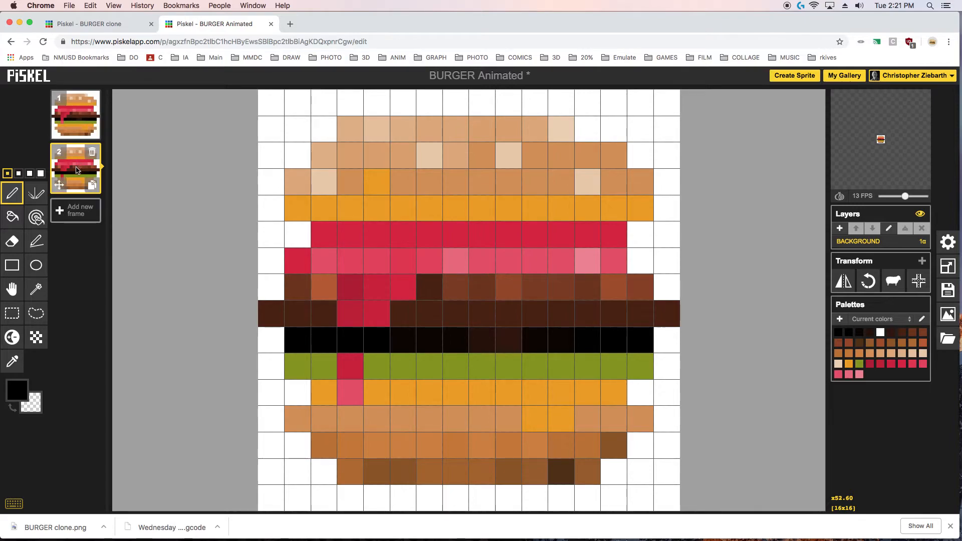
# Step: Switch back and forth between frames 1 and 2 to check the drip's movement in the new order
pyautogui.click(78, 120)
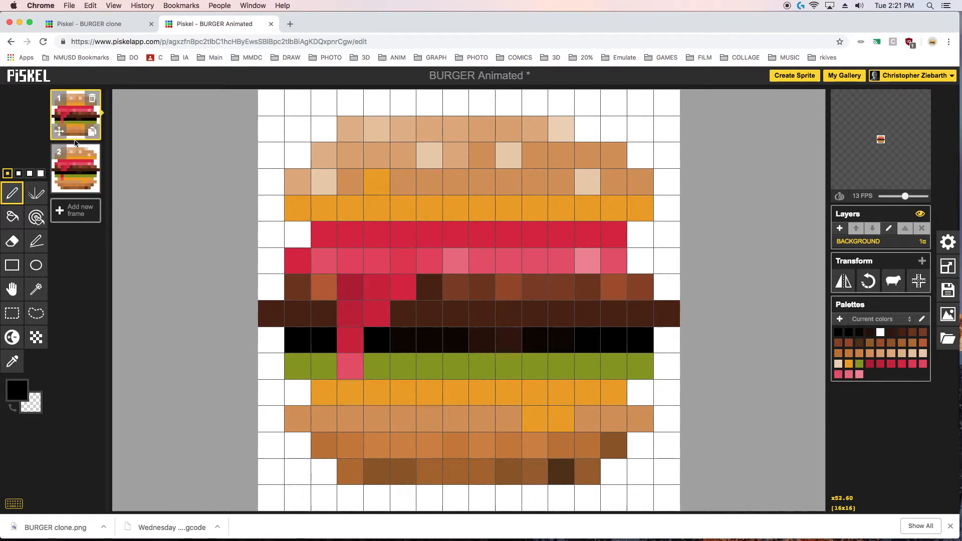
pyautogui.click(77, 167)
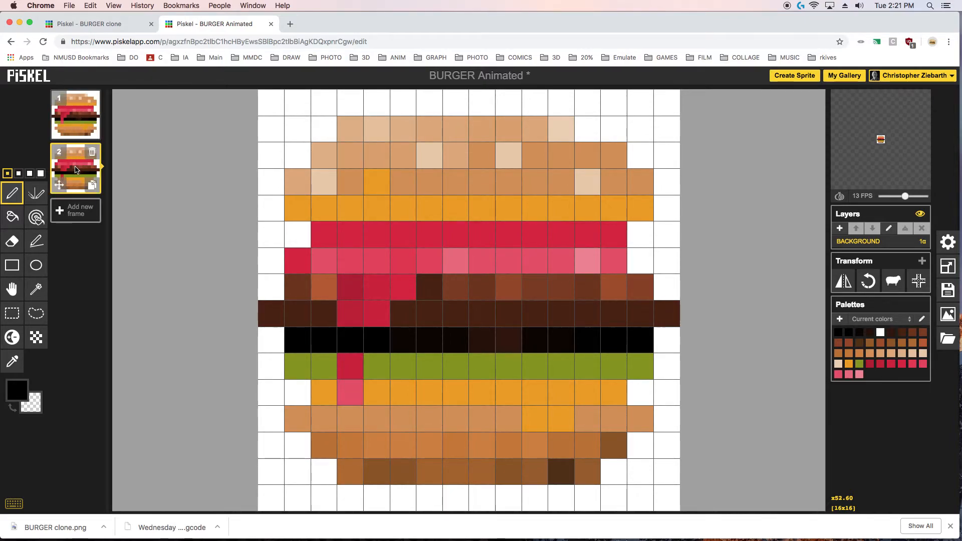
pyautogui.click(79, 132)
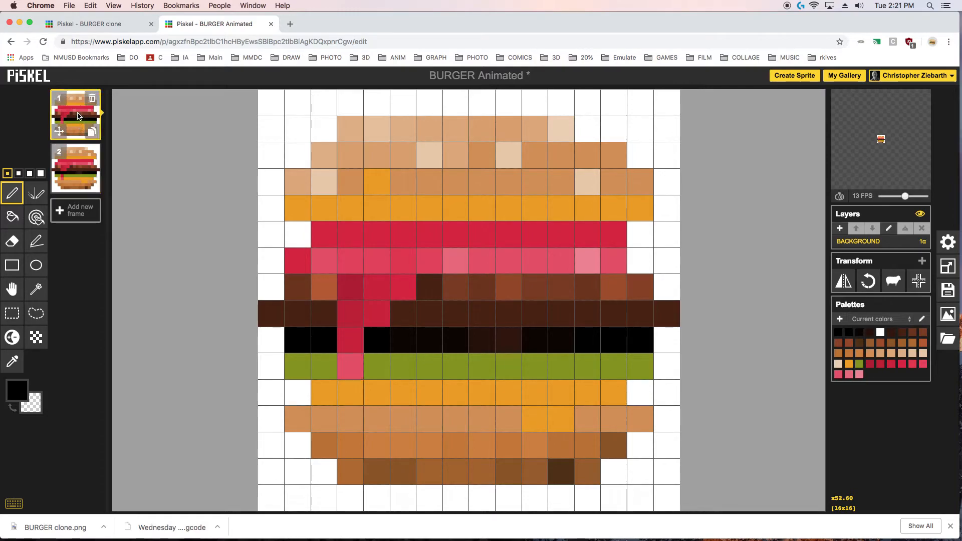
pyautogui.click(75, 168)
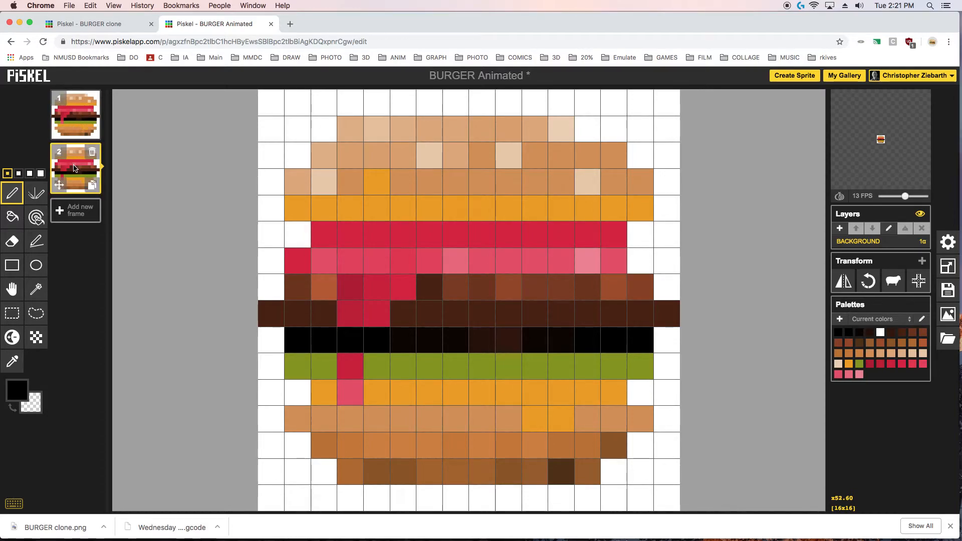
# Step: Duplicate frame 2 and, in frame 3, sample the drip tip's pink and paint one pixel directly below it in the bun row
pyautogui.click(91, 189)
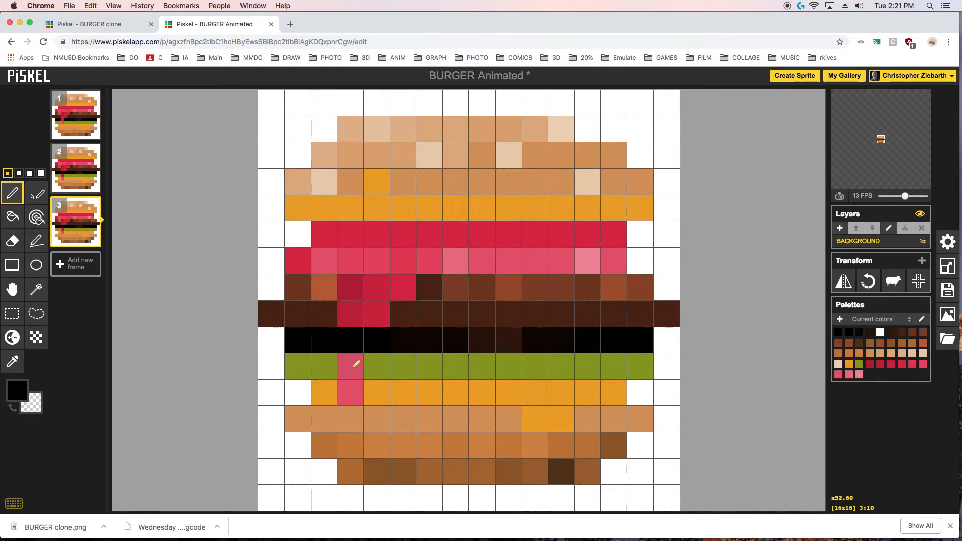
pyautogui.press('i')
pyautogui.click(353, 391)
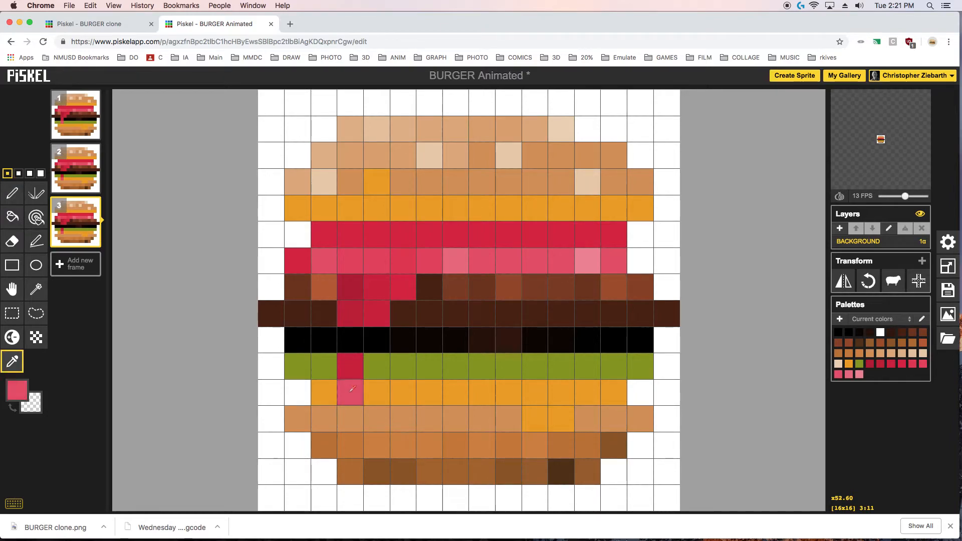
pyautogui.press('p')
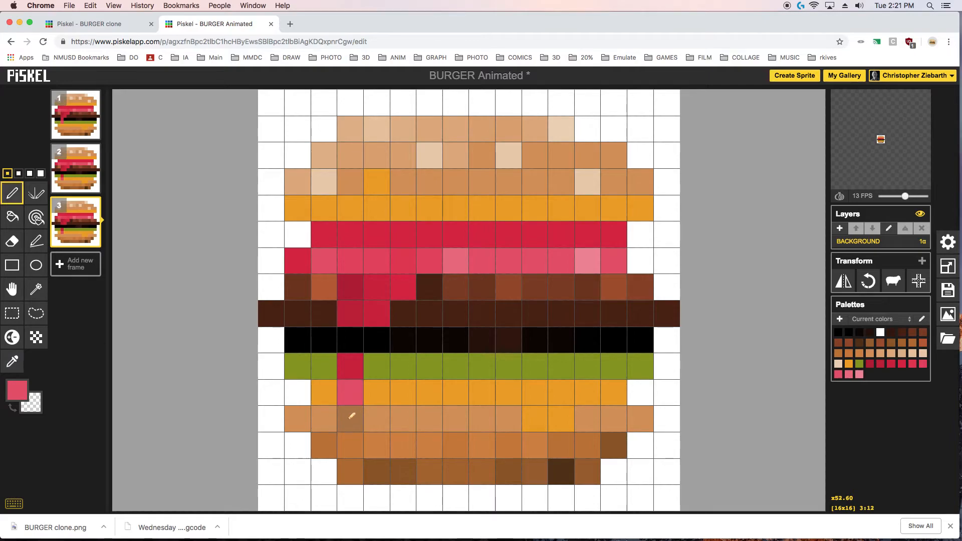
pyautogui.click(351, 416)
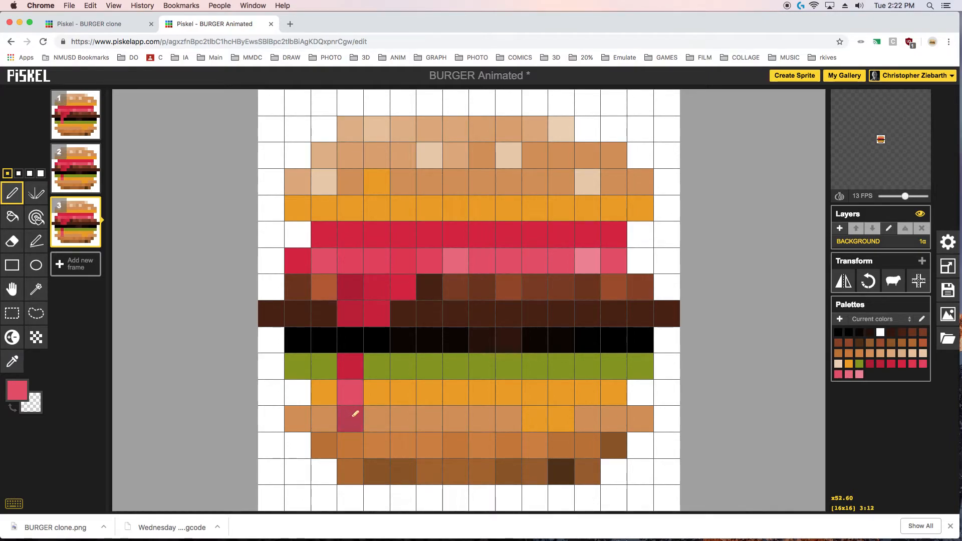
# Step: In frame 3, sample the drip's darker red and paint it over the pink pixel in the lower cheese row
pyautogui.click(353, 362)
pyautogui.press('o')
pyautogui.click(354, 365)
pyautogui.press('p')
pyautogui.click(354, 390)
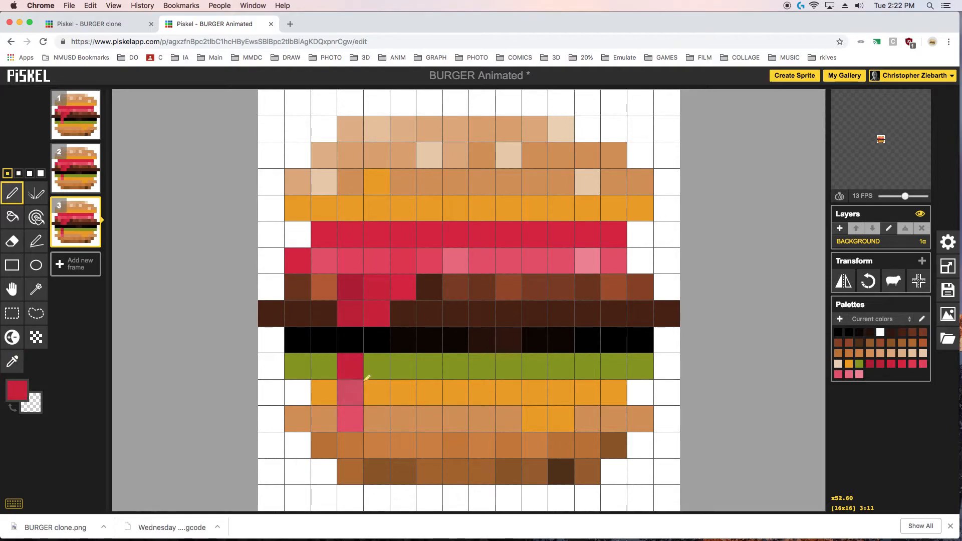
# Step: Sample the lettuce green, paint over the red drip pixel in the lettuce row, and look through frames 1 to 3
pyautogui.press('o')
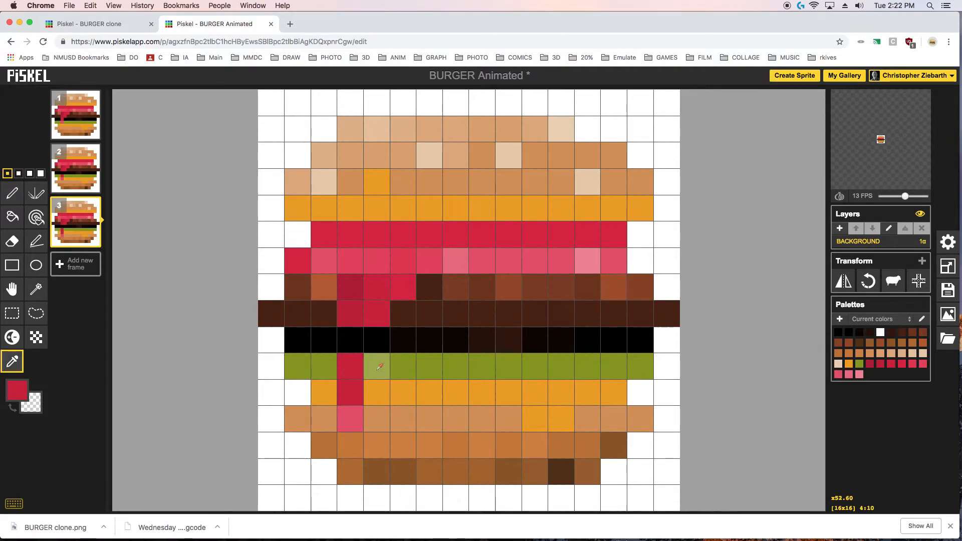
pyautogui.click(380, 368)
pyautogui.press('p')
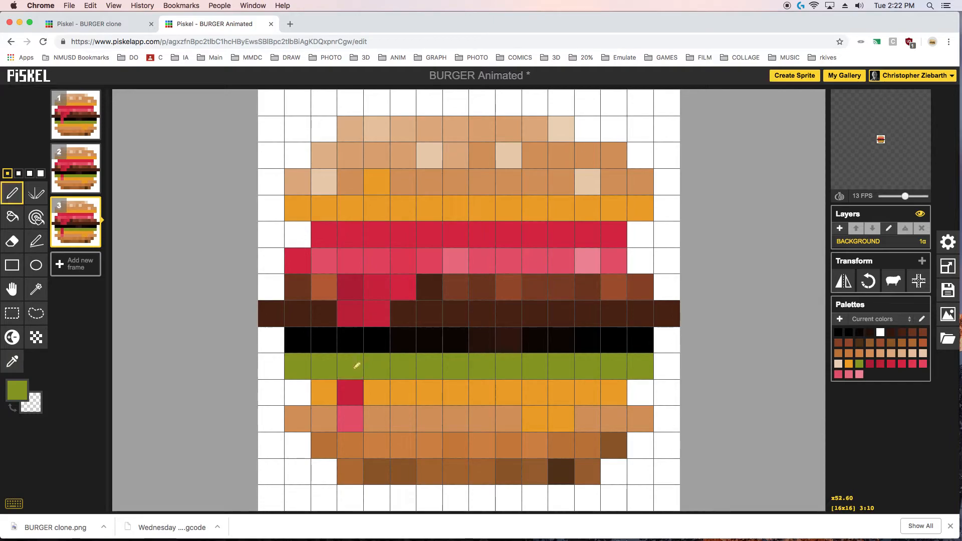
pyautogui.click(355, 366)
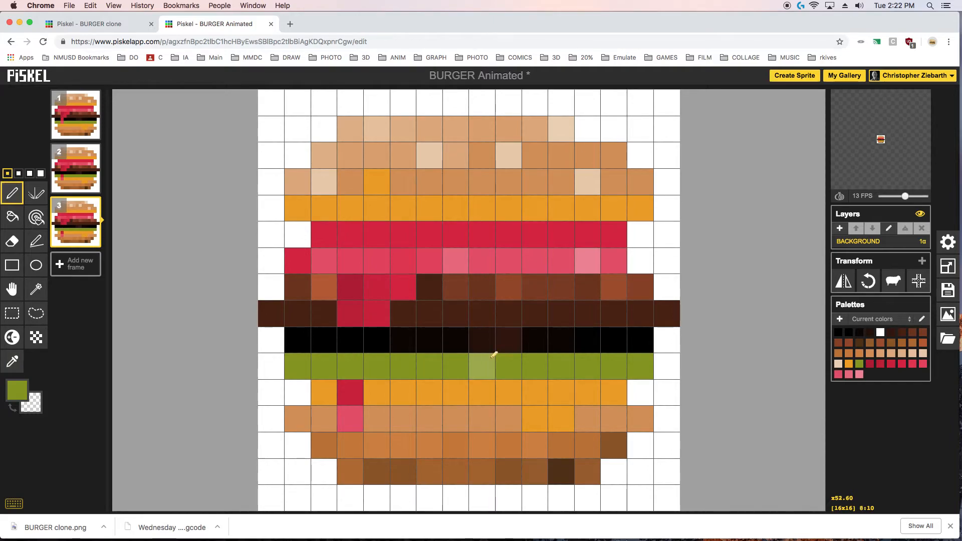
pyautogui.click(77, 115)
pyautogui.click(73, 169)
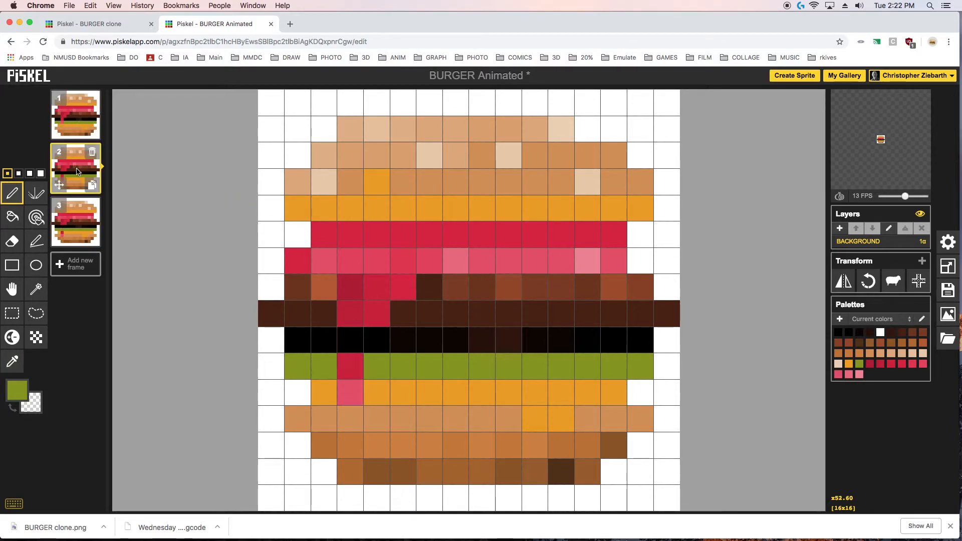
pyautogui.click(77, 224)
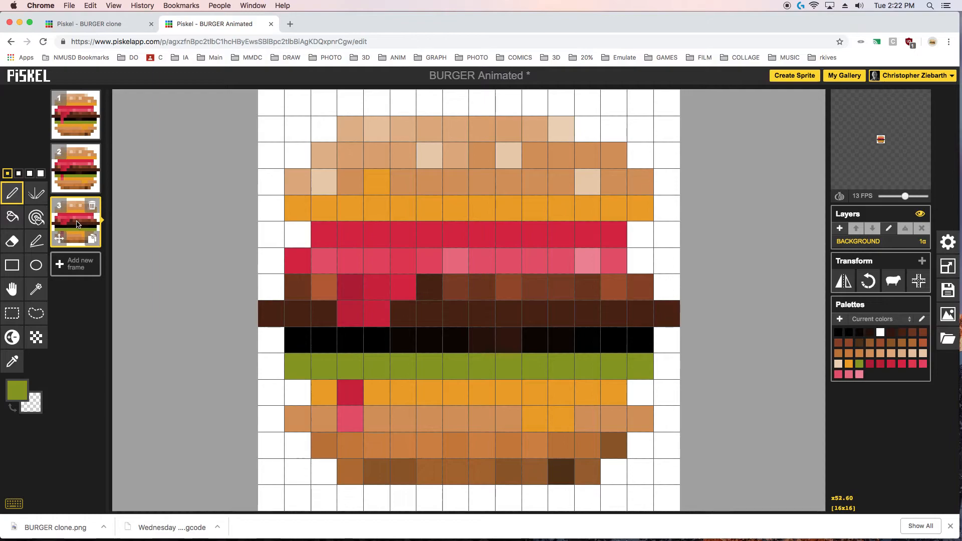
# Step: Duplicate frame 3 and, in frame 4, sample the drip's pink and paint one pixel below it in the bottom bun's middle row
pyautogui.click(92, 243)
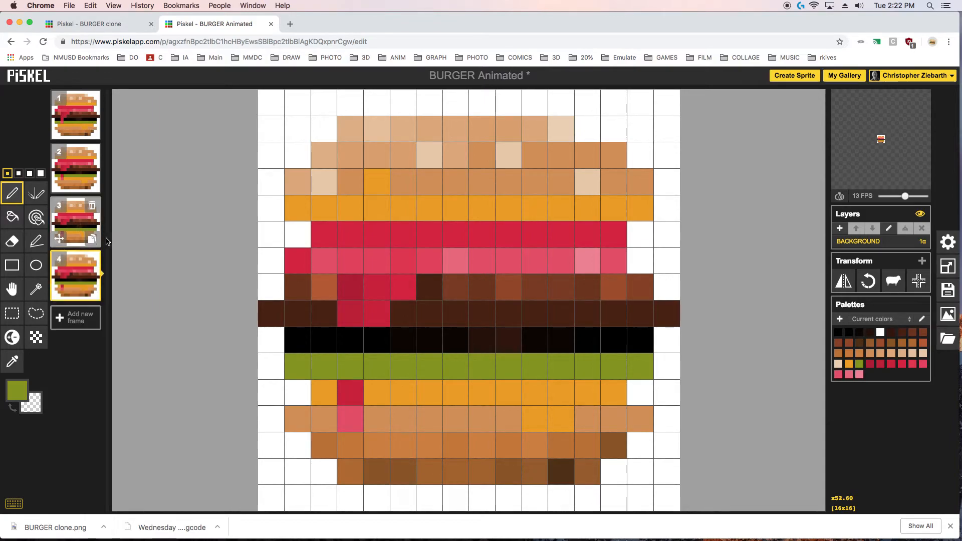
pyautogui.press('o')
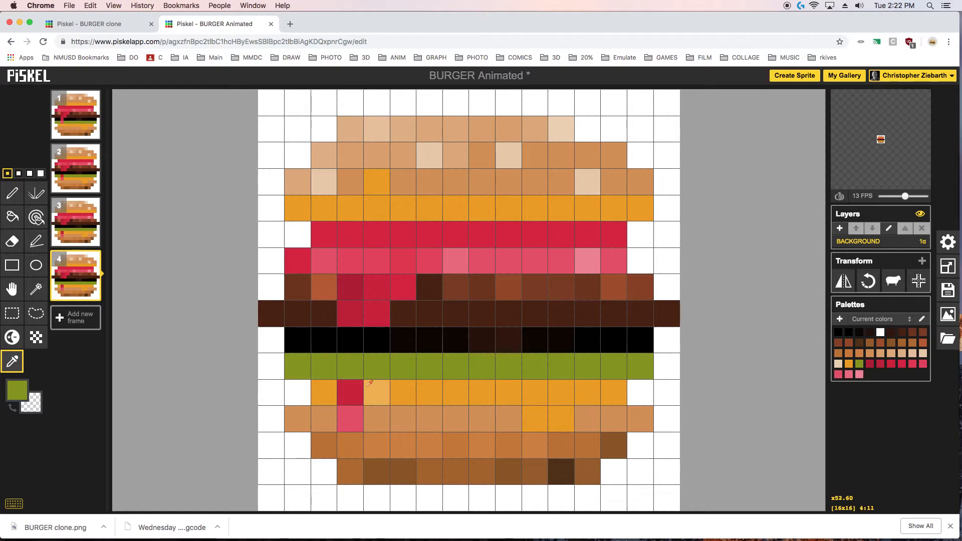
pyautogui.click(350, 420)
pyautogui.press('p')
pyautogui.click(353, 443)
# Step: In frame 4, sample the drip's darker red and paint it over the pink pixel in the bottom bun's top row
pyautogui.press('o')
pyautogui.click(350, 392)
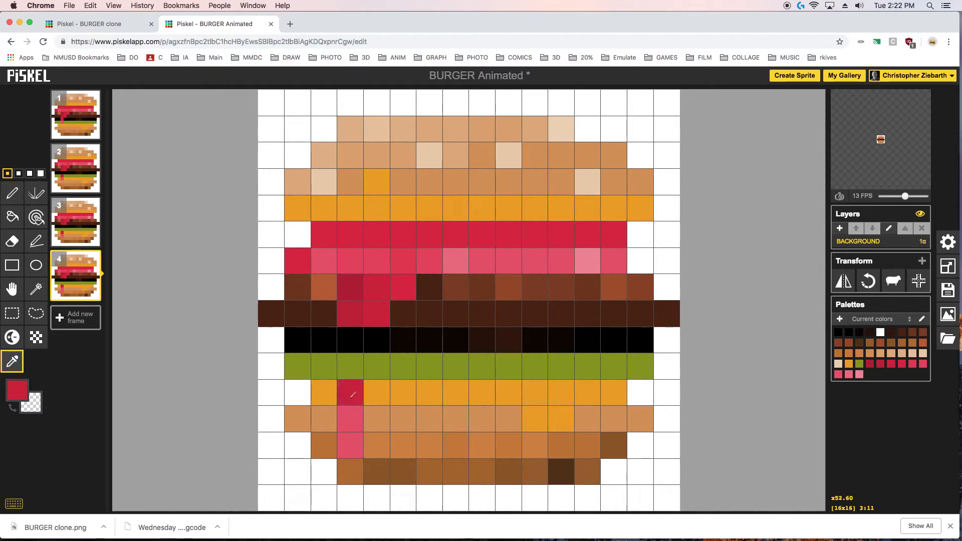
pyautogui.press('p')
pyautogui.click(353, 419)
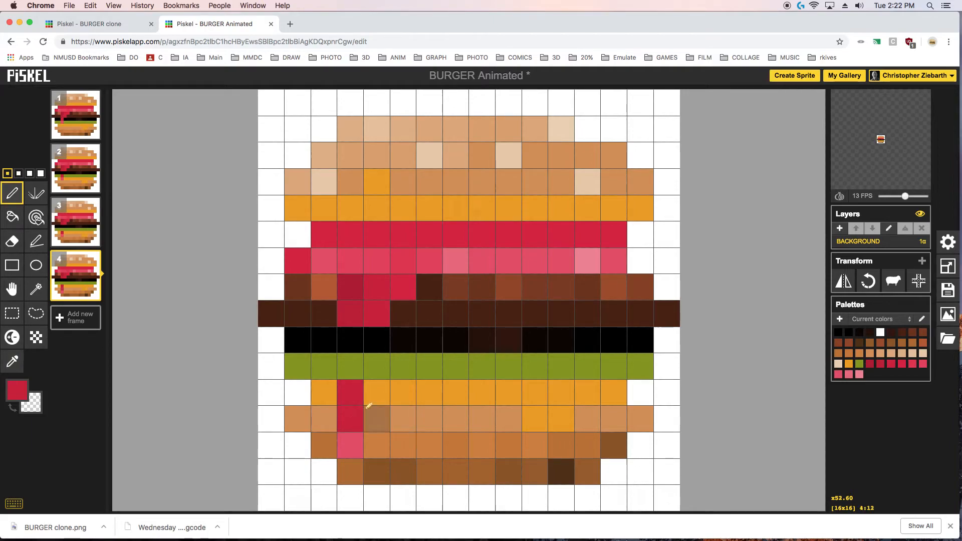
# Step: Sample the cheese orange, paint over the red drip pixel in the lower cheese row, and compare frame 4 with earlier frames
pyautogui.press('o')
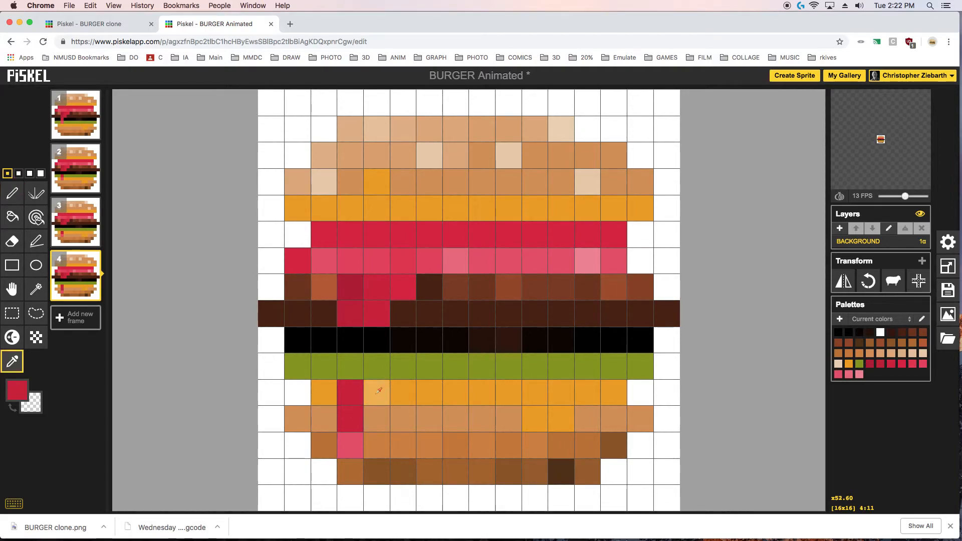
pyautogui.click(378, 390)
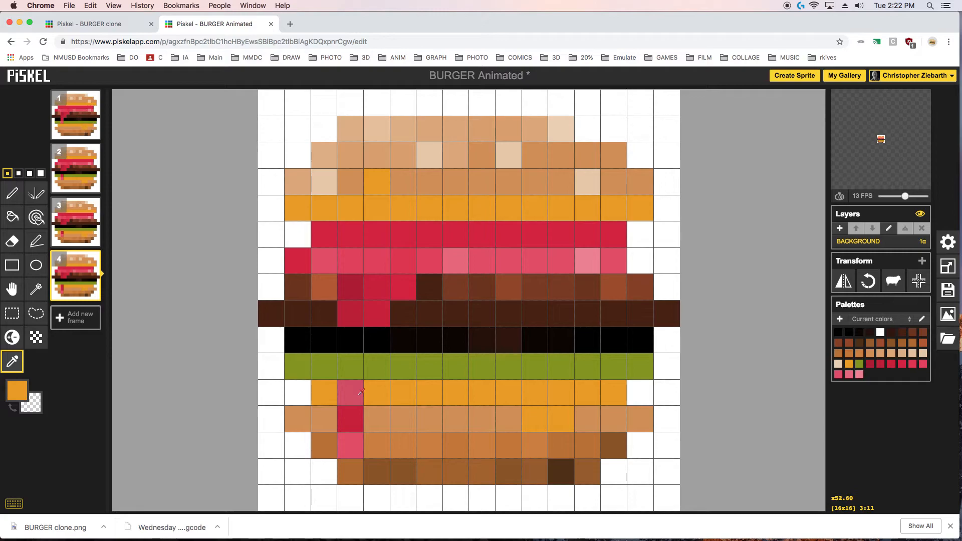
pyautogui.press('p')
pyautogui.click(360, 391)
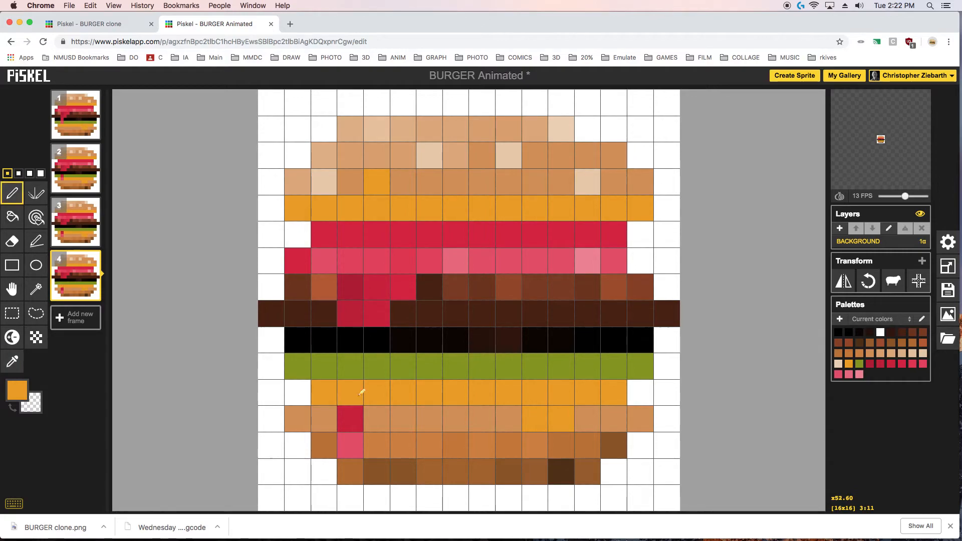
pyautogui.click(75, 120)
pyautogui.click(71, 225)
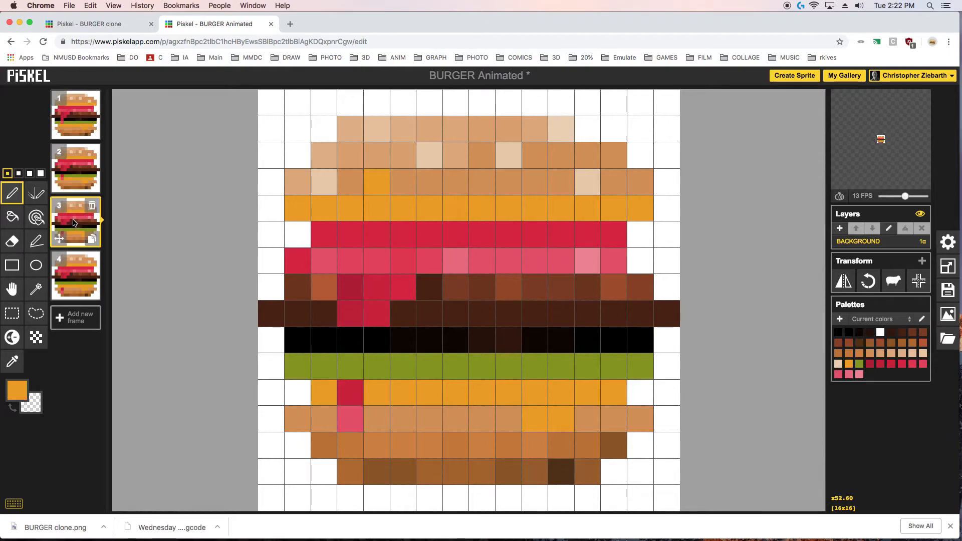
pyautogui.click(78, 276)
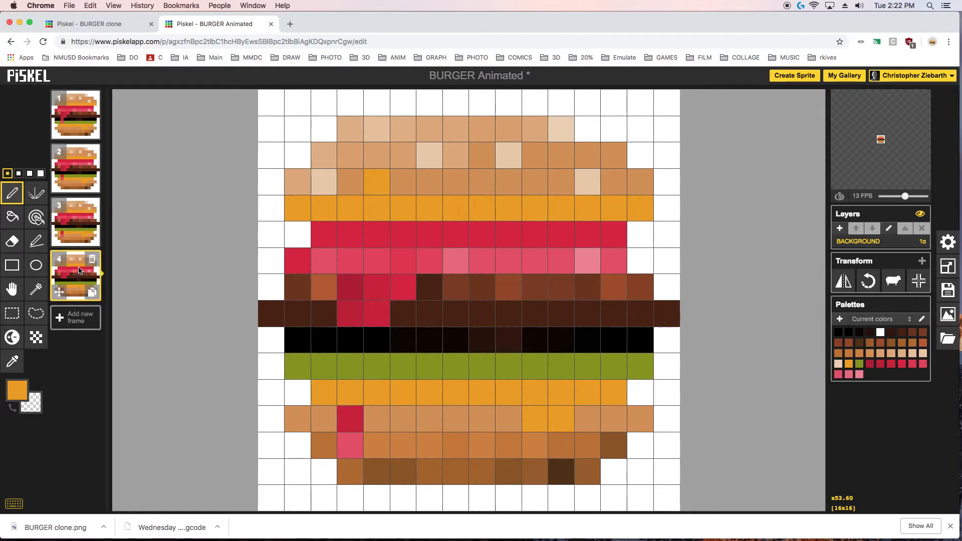
# Step: Duplicate frame 4 and, in frame 5, sample the drip's pink and paint one pixel below it in the bun's lowest row
pyautogui.click(93, 292)
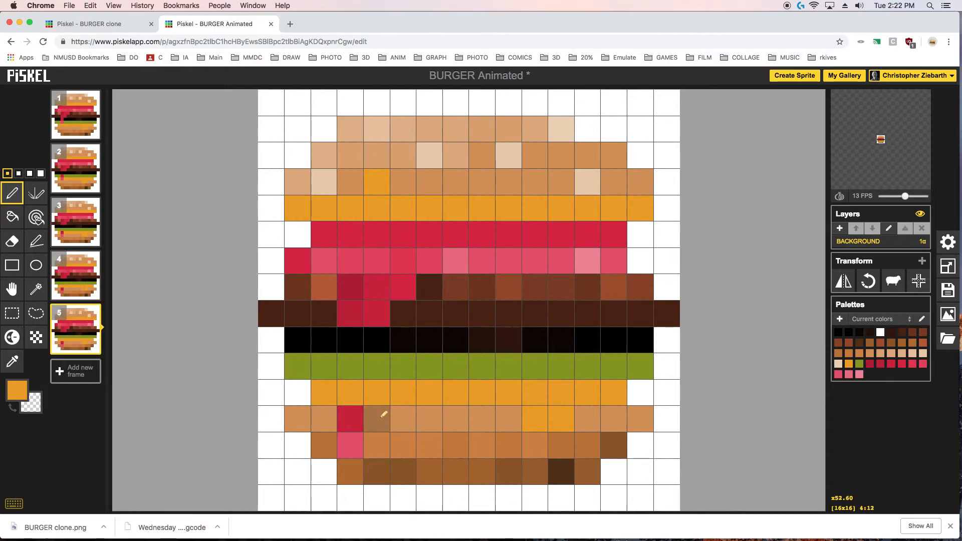
pyautogui.press('o')
pyautogui.click(353, 445)
pyautogui.press('p')
pyautogui.click(353, 466)
# Step: In frame 5, sample the drip's darker red and paint it over the pink pixel in the bottom bun's middle row
pyautogui.press('o')
pyautogui.click(353, 424)
pyautogui.press('p')
pyautogui.click(355, 448)
# Step: Sample the light tan beside the drip and paint over its red pixel in the bottom bun's top row
pyautogui.press('o')
pyautogui.click(374, 422)
pyautogui.press('p')
pyautogui.click(357, 418)
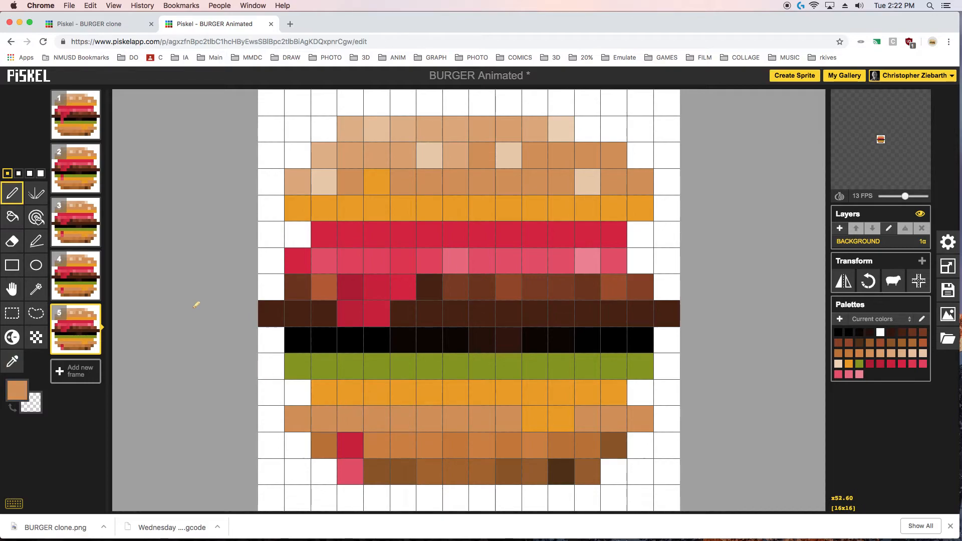
# Step: Duplicate frame 5 and, in frame 6, undo a stray tan pixel, sample the drip's pink, and paint one pixel just below the bun
pyautogui.click(91, 350)
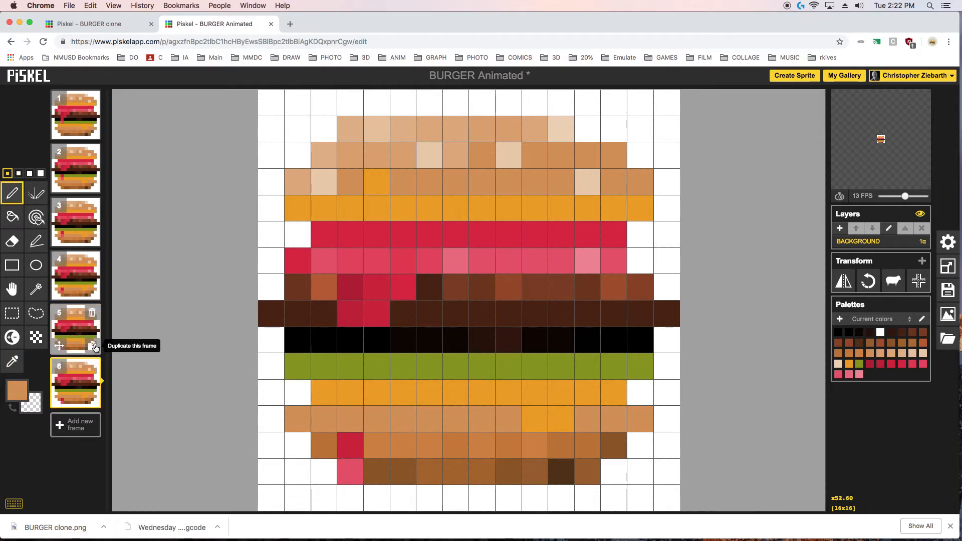
pyautogui.click(356, 468)
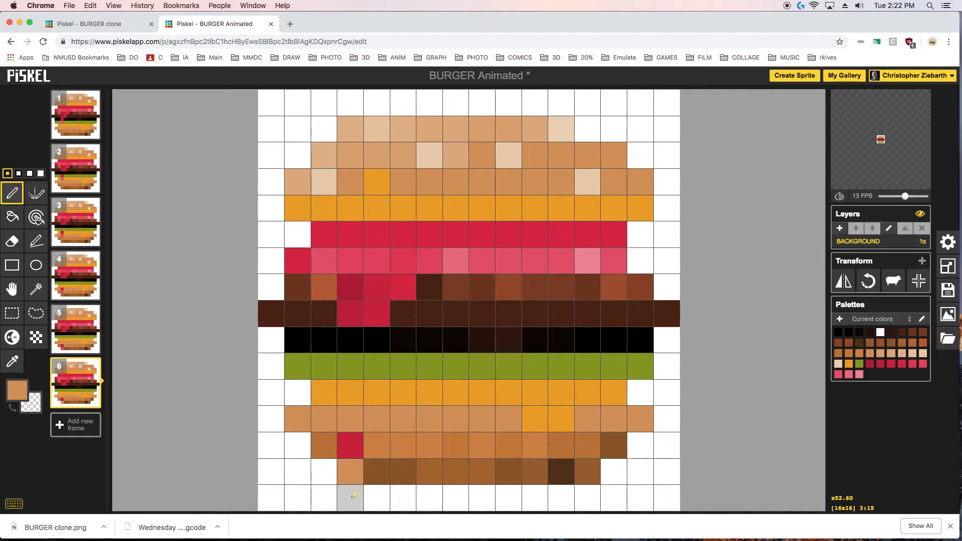
pyautogui.hotkey('ctrl', 'z')
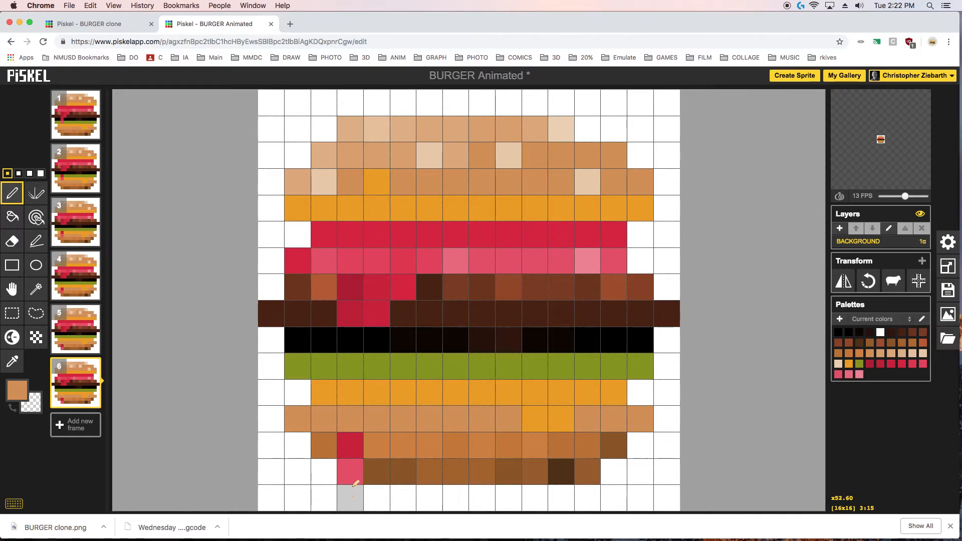
pyautogui.press('o')
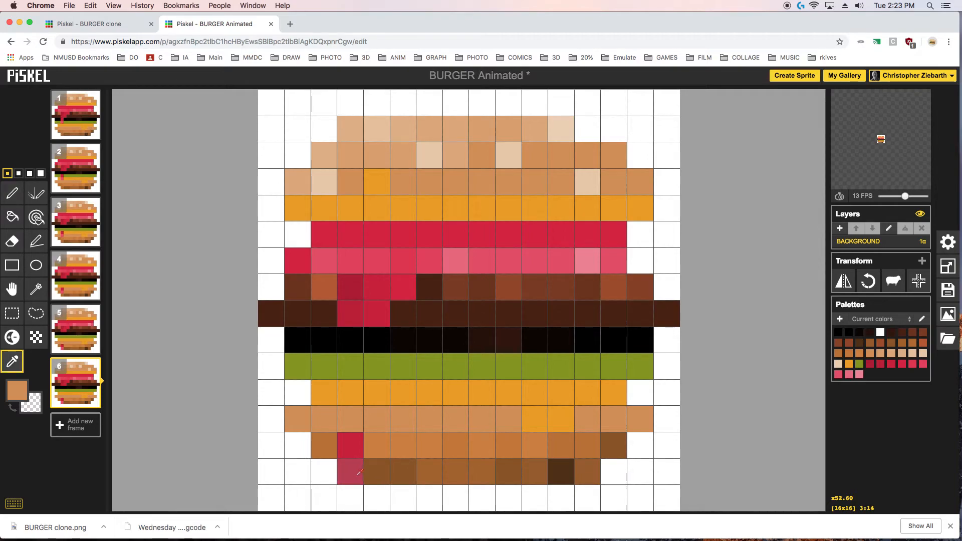
pyautogui.click(358, 474)
pyautogui.press('p')
pyautogui.click(357, 493)
# Step: In frame 6, sample the drip's darker red and paint it over the pink pixel in the bun's lowest row
pyautogui.press('o')
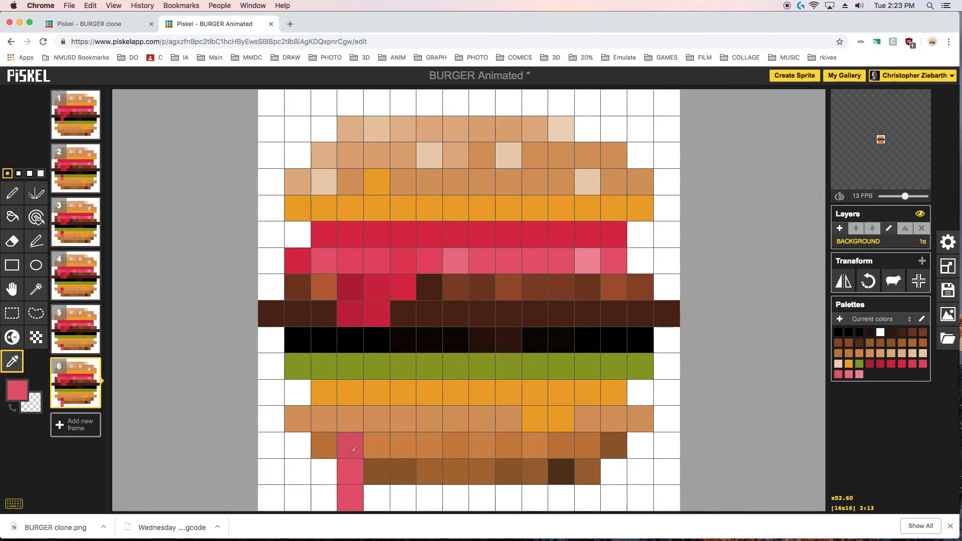
pyautogui.click(355, 448)
pyautogui.press('p')
pyautogui.click(351, 470)
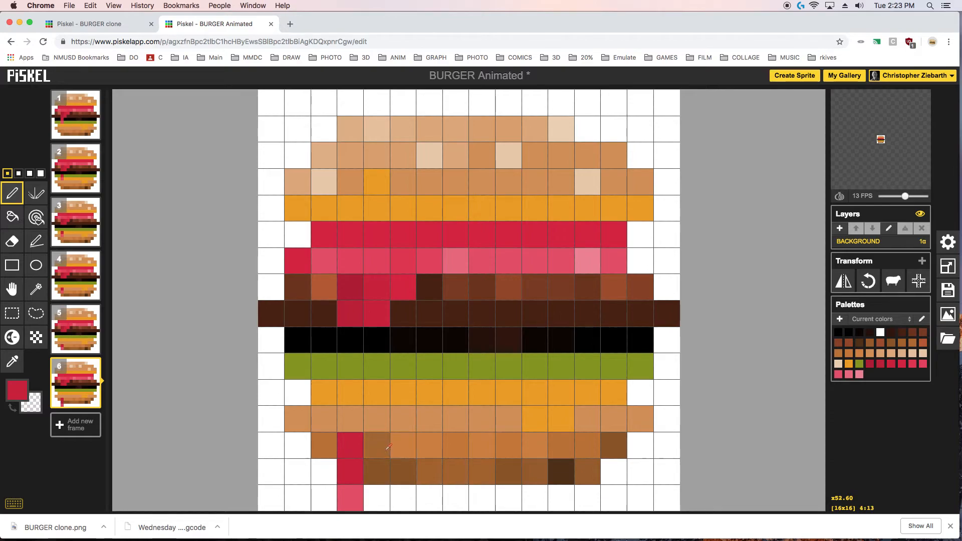
# Step: Sample the orange-brown beside the drip and paint over its red pixel in the bottom bun's middle row
pyautogui.press('o')
pyautogui.click(385, 446)
pyautogui.press('p')
pyautogui.click(351, 445)
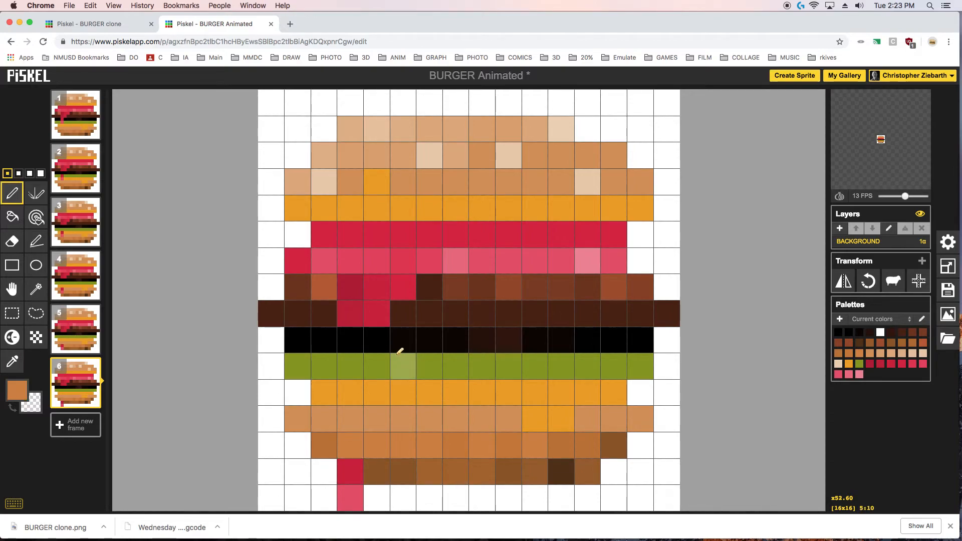
# Step: Duplicate frame 6 and, in frame 7, recolor the drip pixel below the bun dark red and its lowest-row bun pixel brown
pyautogui.click(92, 404)
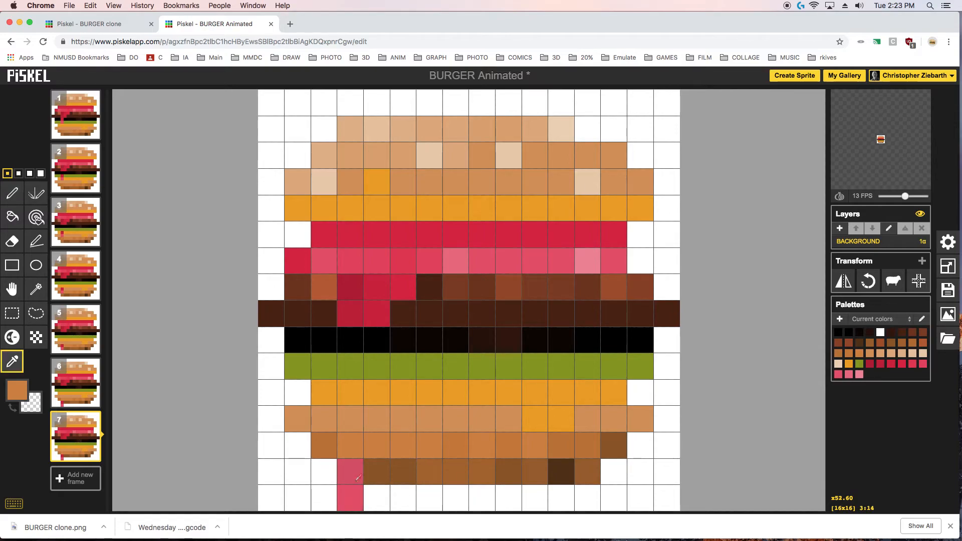
pyautogui.keyDown('alt'); pyautogui.click(359, 477); pyautogui.keyUp('alt')
pyautogui.keyDown('alt'); pyautogui.click(377, 470); pyautogui.keyUp('alt')
pyautogui.click(350, 470)
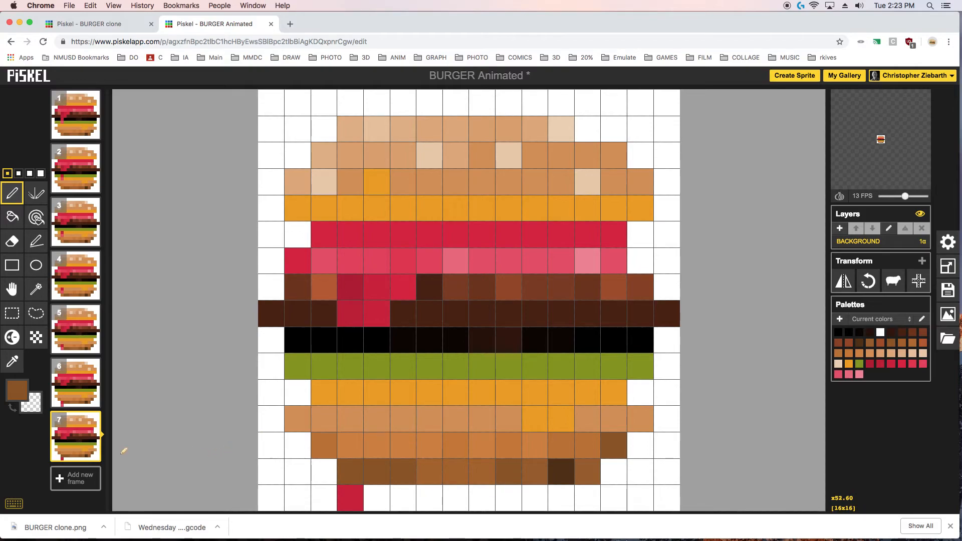
# Step: Duplicate frame 7 and, in frame 8, sample white and paint over the drip's red pixel below the bun
pyautogui.click(93, 455)
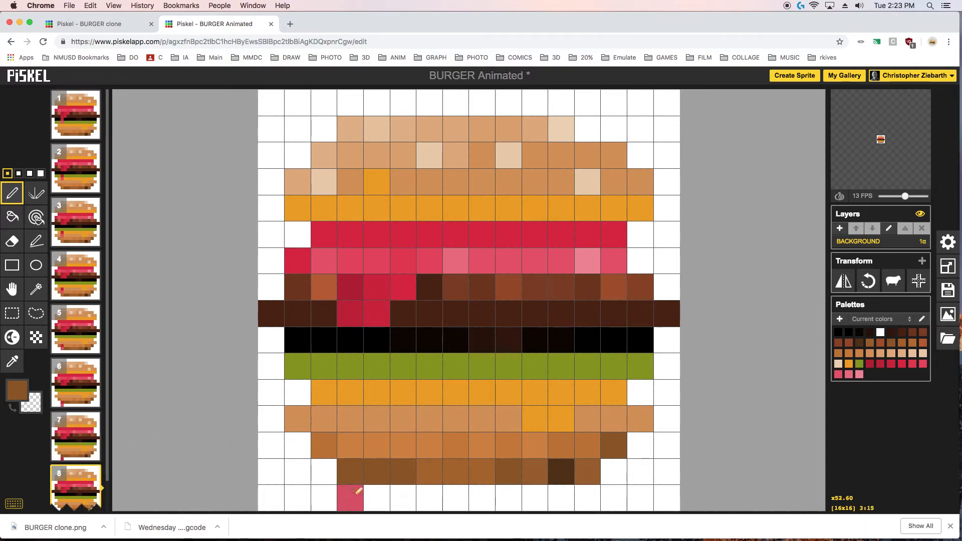
pyautogui.keyDown('alt'); pyautogui.click(378, 495); pyautogui.keyUp('alt')
pyautogui.click(358, 497)
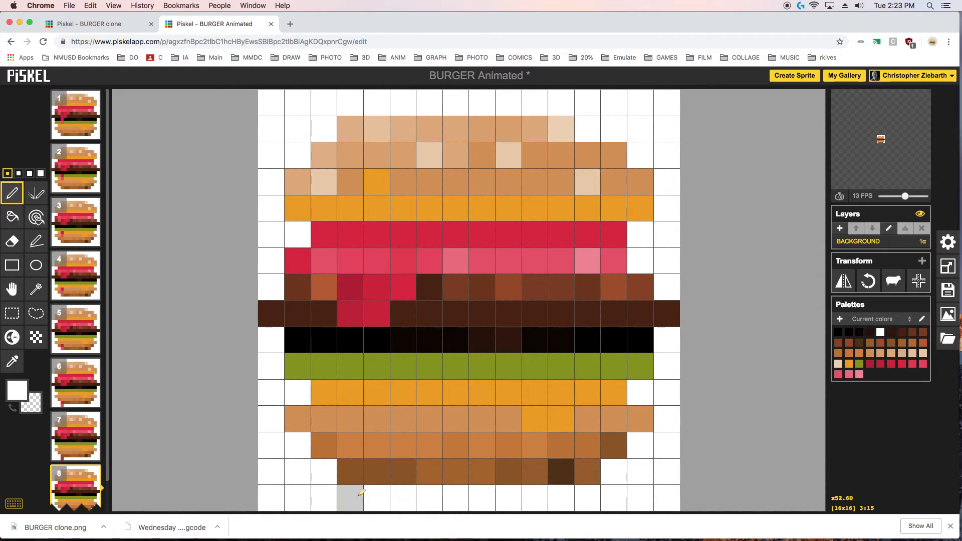
# Step: Sample the orange-brown at the edge of the bottom bun's middle row and paint it over the lowest row's first pixel in frames 8 and 7
pyautogui.keyDown('alt'); pyautogui.click(331, 444); pyautogui.keyUp('alt')
pyautogui.click(346, 471)
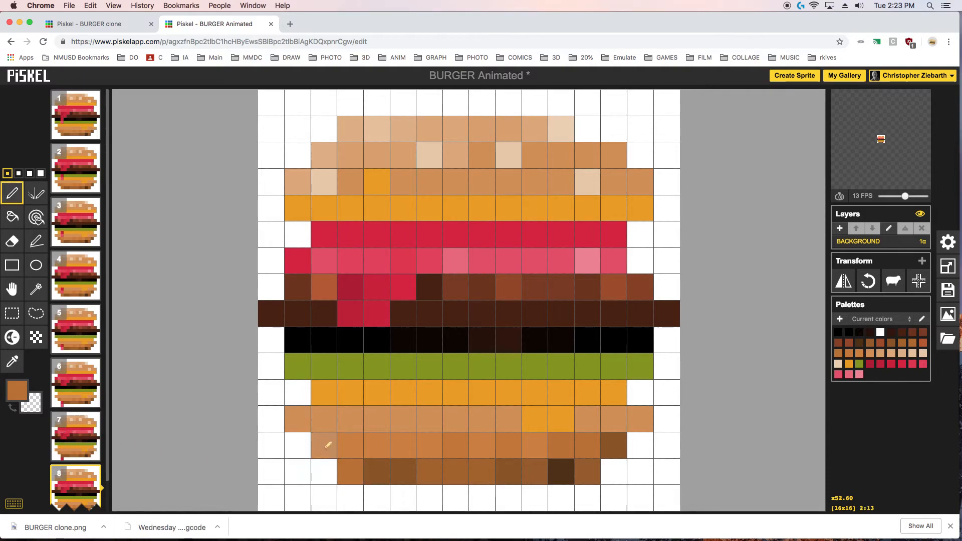
pyautogui.click(74, 440)
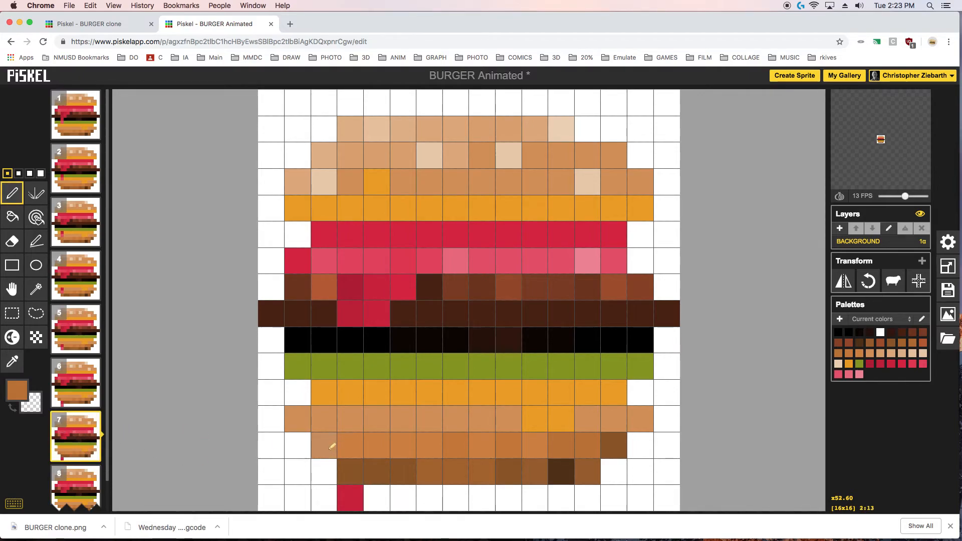
pyautogui.press('alt')
pyautogui.click(350, 464)
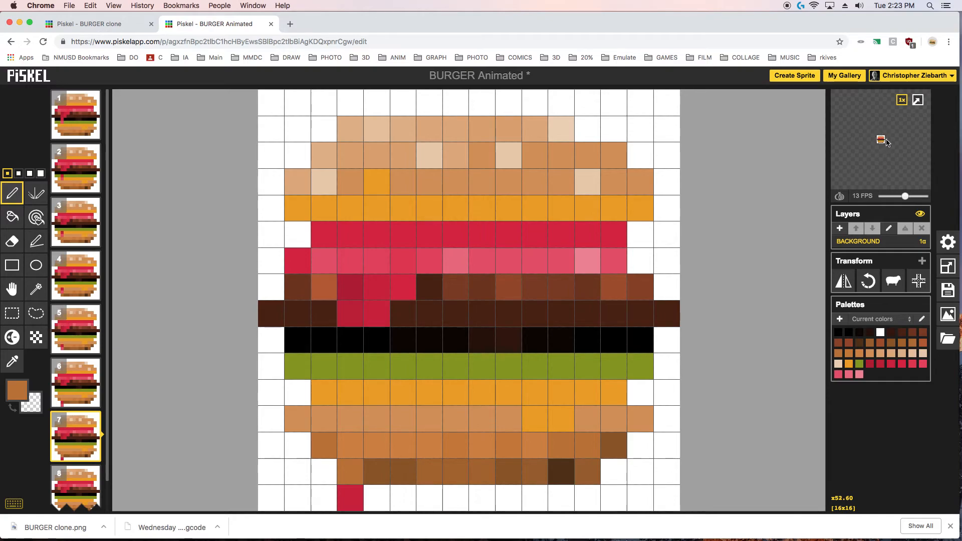
# Step: Enlarge the animation preview to full size and set the frame rate to 11 FPS
pyautogui.moveTo(901, 101)
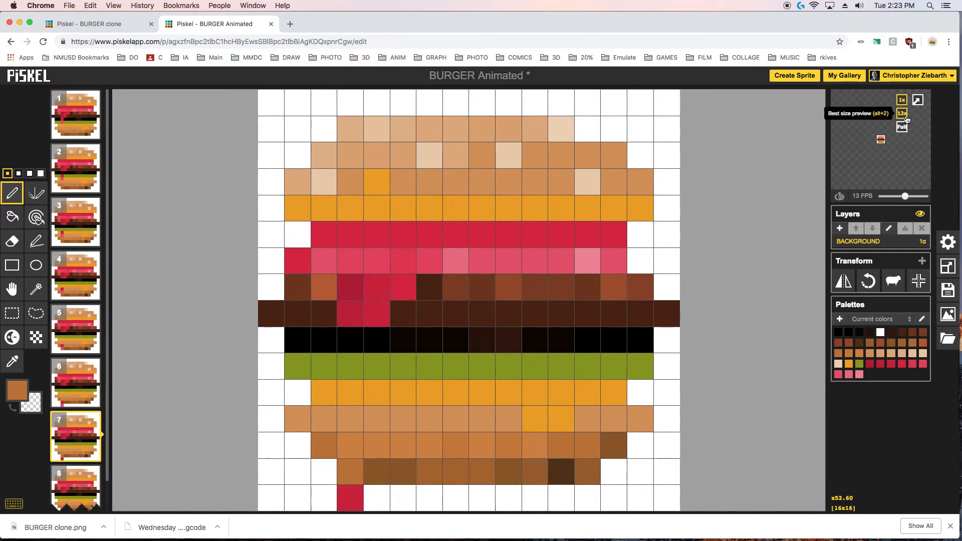
pyautogui.click(902, 128)
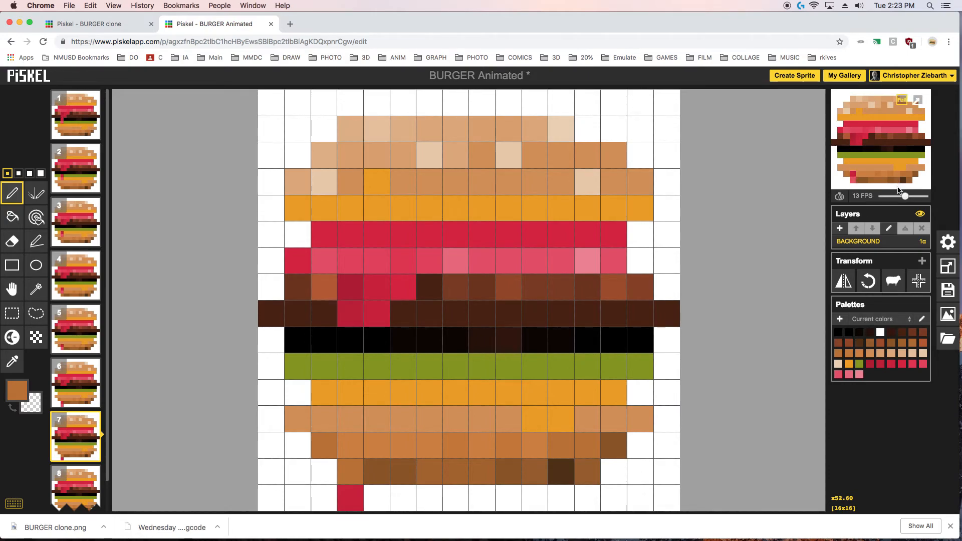
pyautogui.moveTo(905, 197); pyautogui.dragTo(902, 198)
# Step: Duplicate the drip-free frame 8 three times to create frames 9, 10 and 11
pyautogui.scroll(-2, 109, 476)
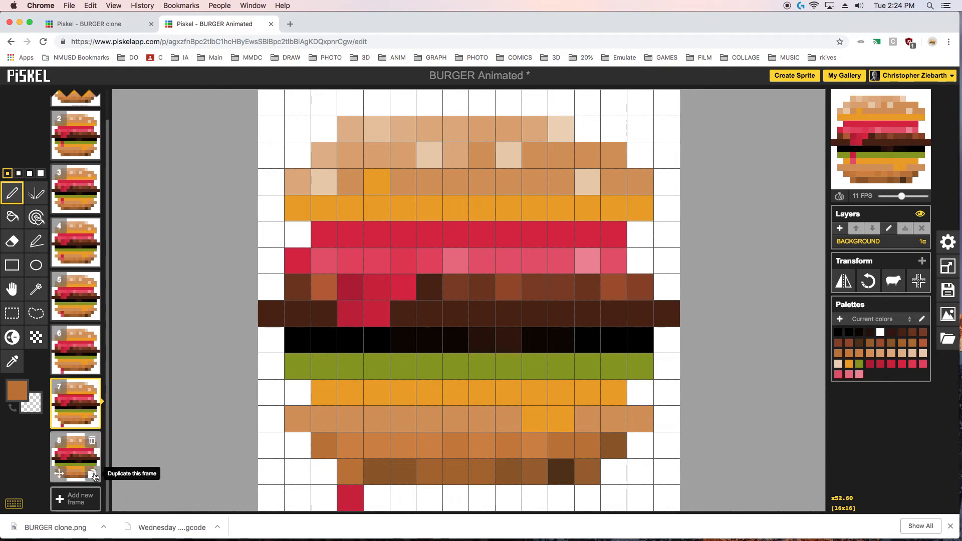
pyautogui.click(96, 500)
pyautogui.scroll(-2, 106, 463)
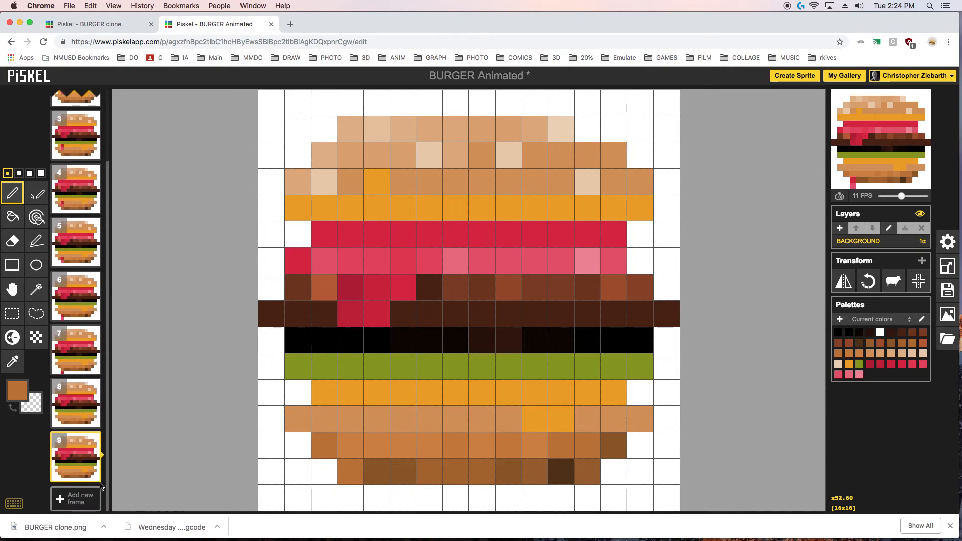
pyautogui.click(93, 474)
pyautogui.scroll(-2, 108, 481)
pyautogui.scroll(-1, 109, 501)
pyautogui.click(93, 473)
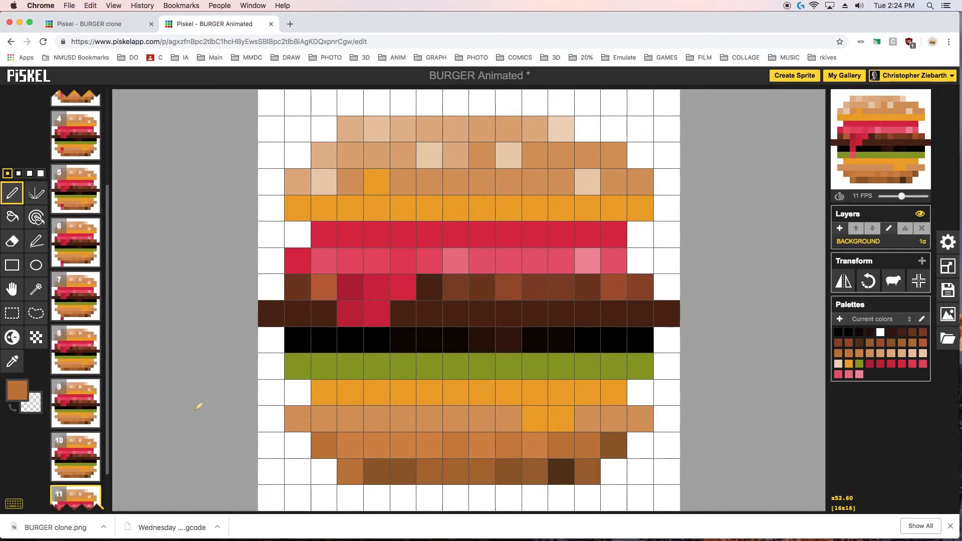
pyautogui.scroll(-2, 107, 391)
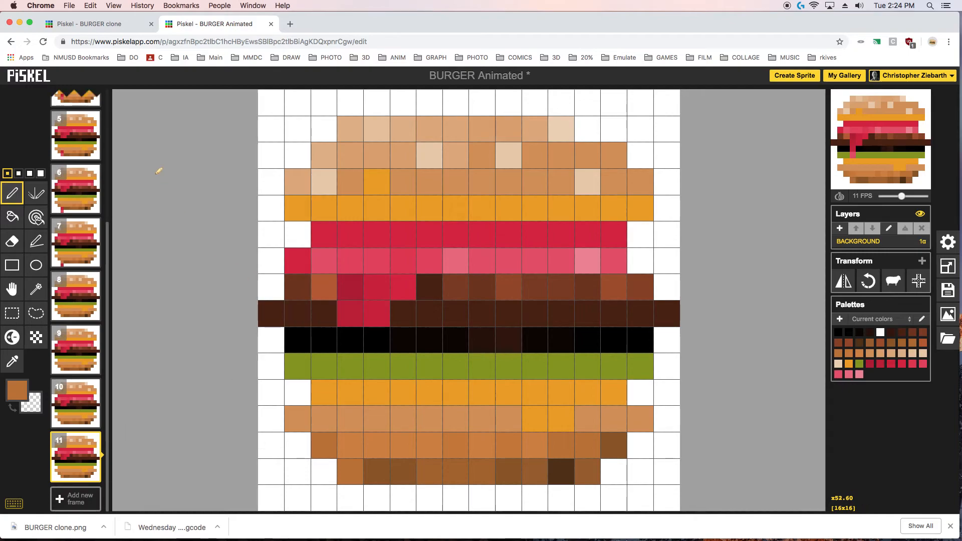
# Step: In frame 11, sample the ketchup's dark red on the patty and paint one pixel directly below it in the black row
pyautogui.scroll(6, 109, 230)
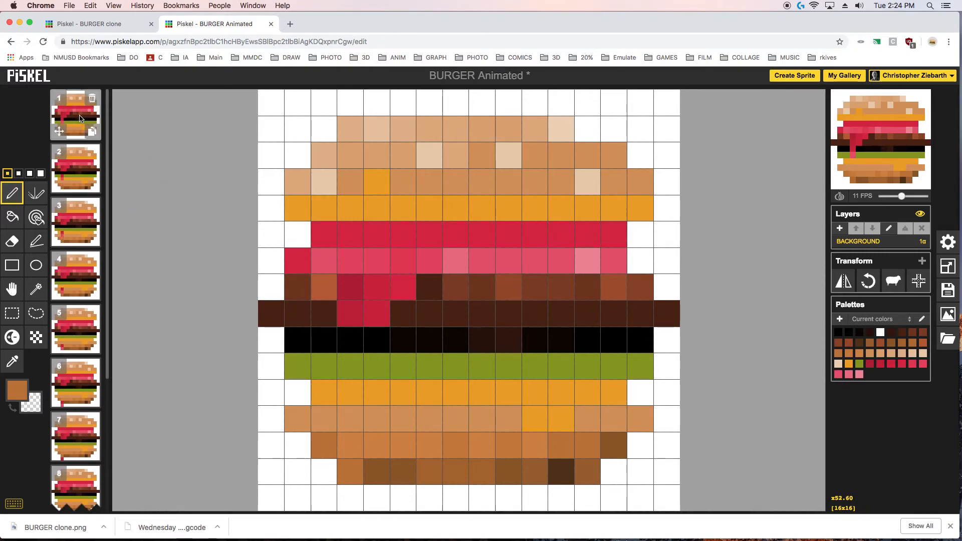
pyautogui.scroll(-6, 108, 131)
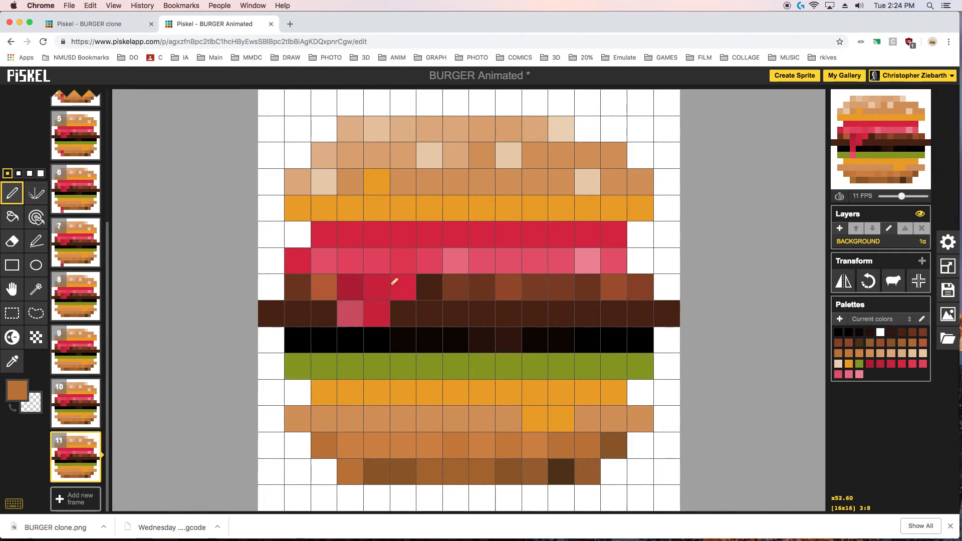
pyautogui.press('o')
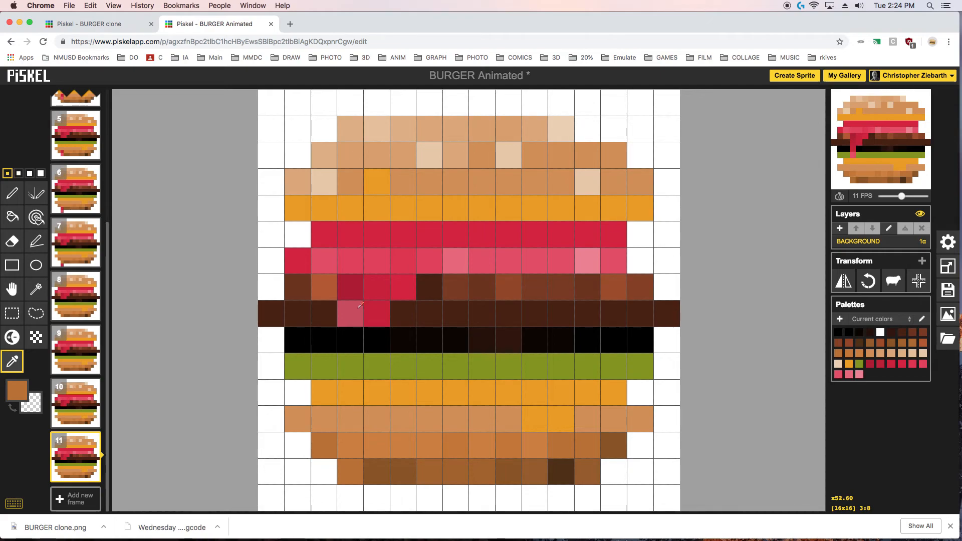
pyautogui.click(361, 305)
pyautogui.press('p')
pyautogui.click(357, 335)
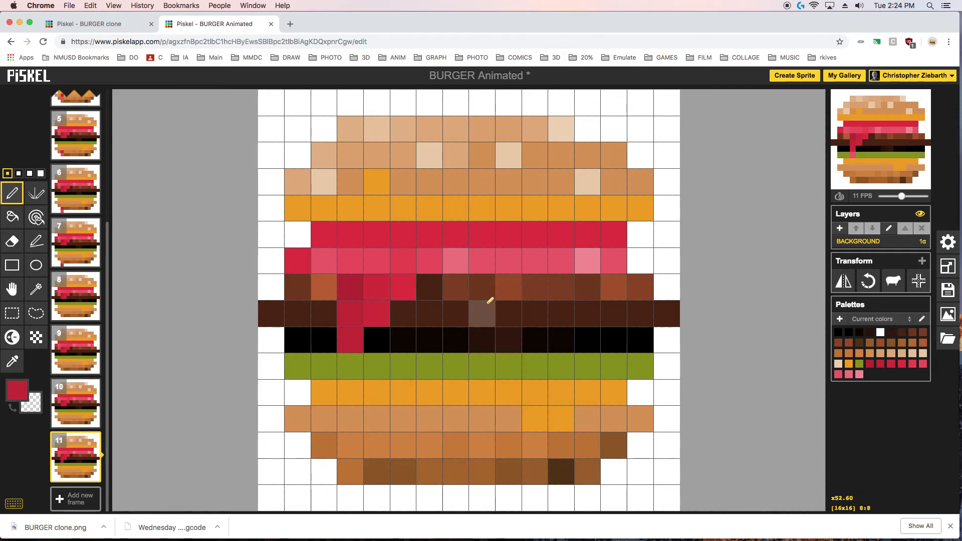
# Step: Try a sampled pink pixel in the lettuce row below the drip, and undo it
pyautogui.keyDown('alt'); pyautogui.click(403, 261); pyautogui.keyUp('alt')
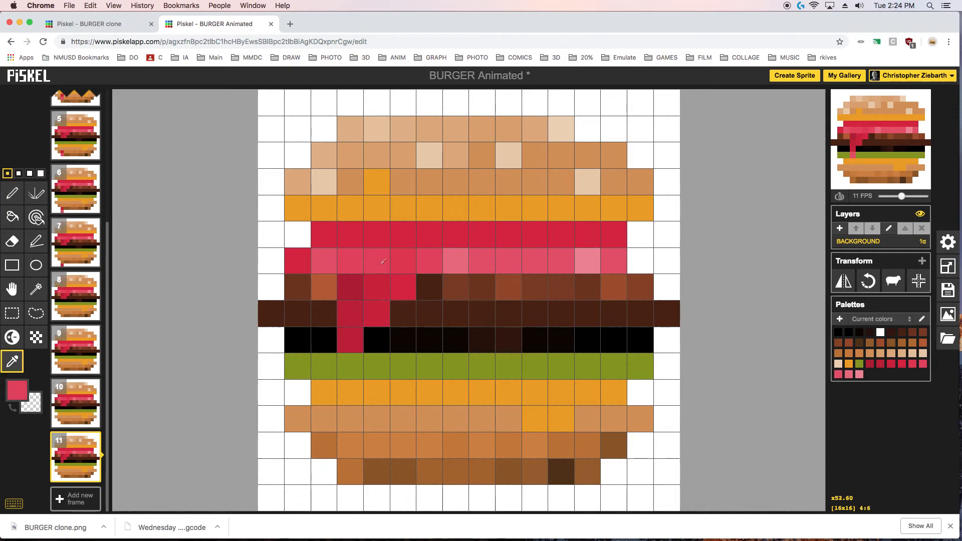
pyautogui.click(358, 365)
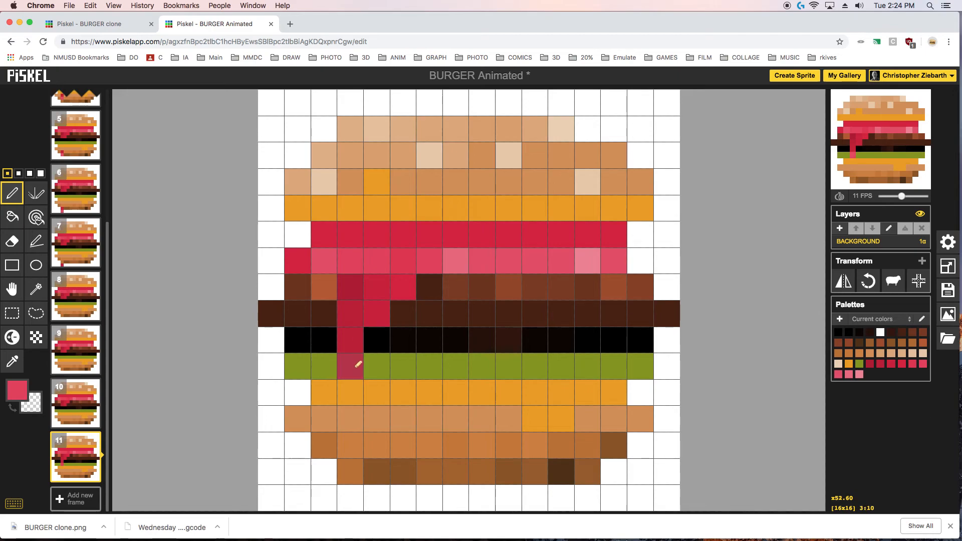
pyautogui.press('super+z')
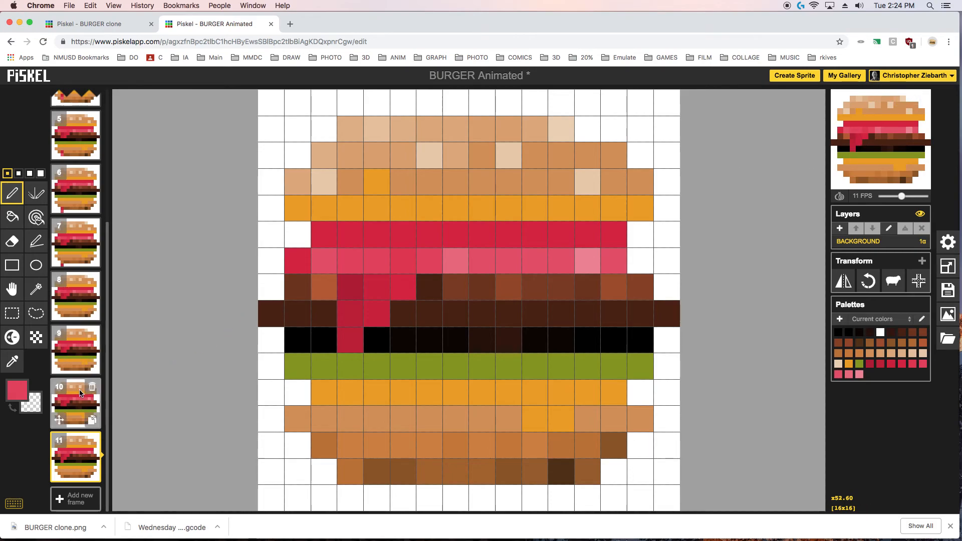
pyautogui.scroll(1, 92, 423)
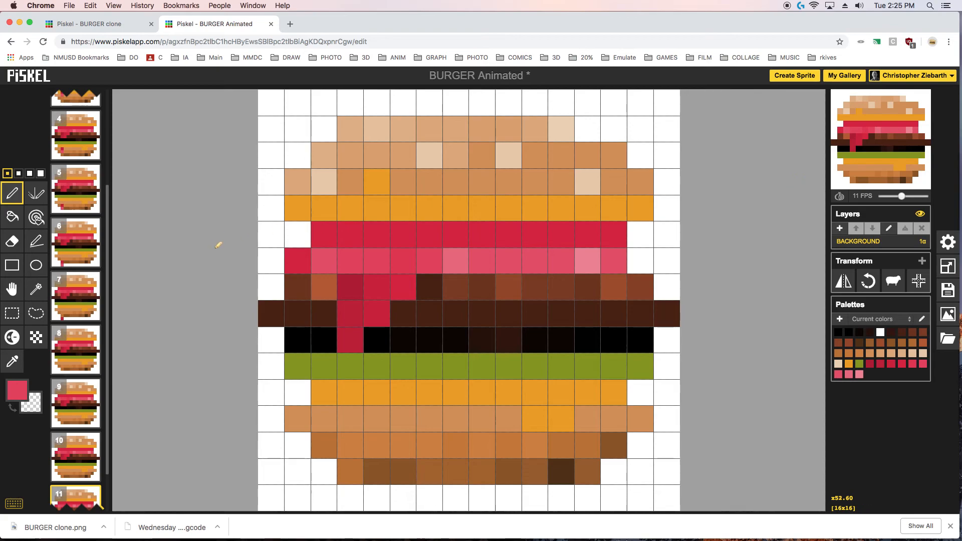
pyautogui.scroll(3, 101, 177)
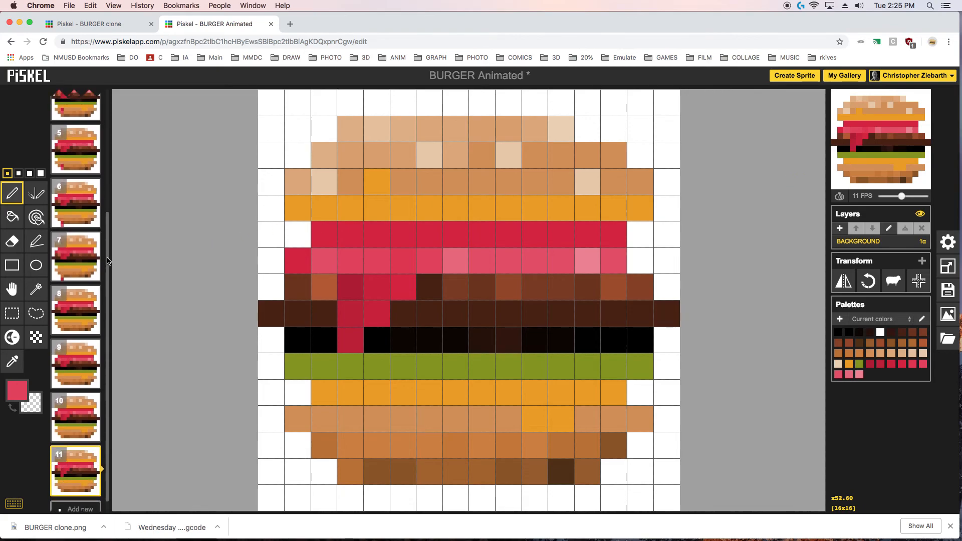
pyautogui.scroll(-1, 100, 176)
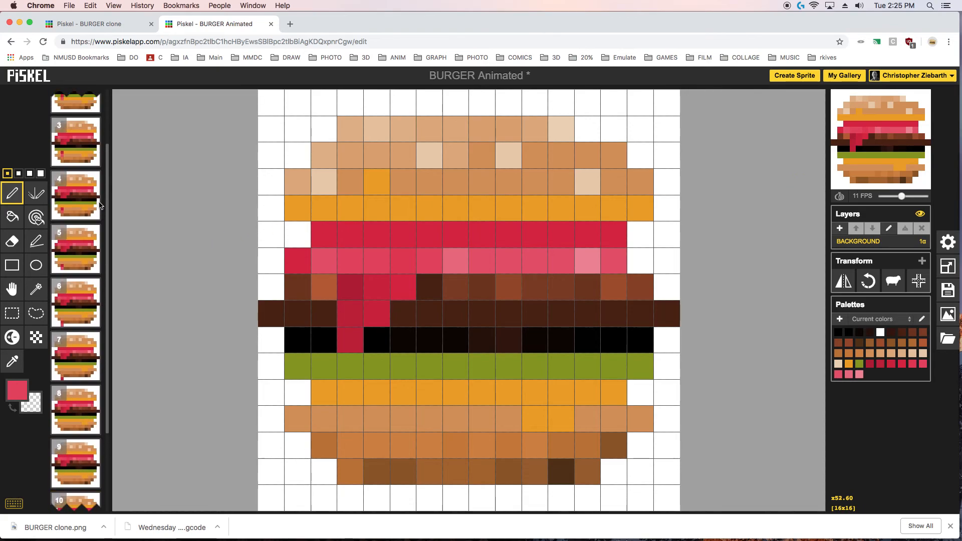
pyautogui.scroll(4, 96, 180)
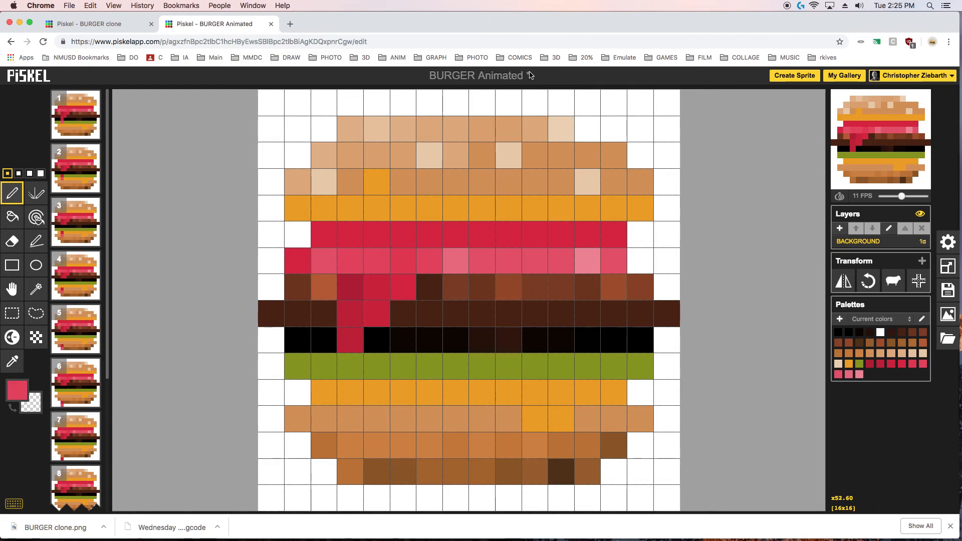
# Step: Save the BURGER Animated sprite to the online gallery
pyautogui.click(950, 292)
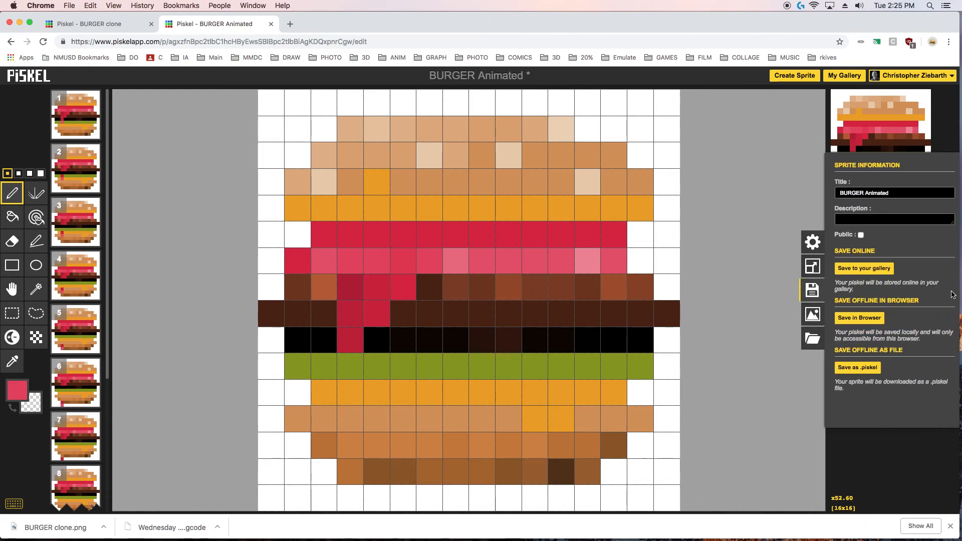
pyautogui.click(852, 271)
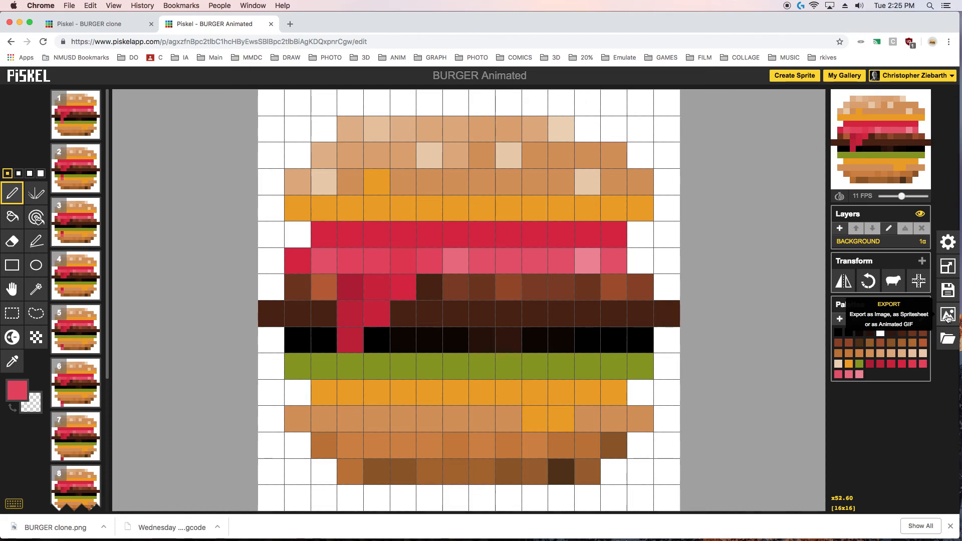
# Step: Export the sprite as a repeatedly looping animated GIF at 8.0x scale, 128 x 128, and download it
pyautogui.click(948, 316)
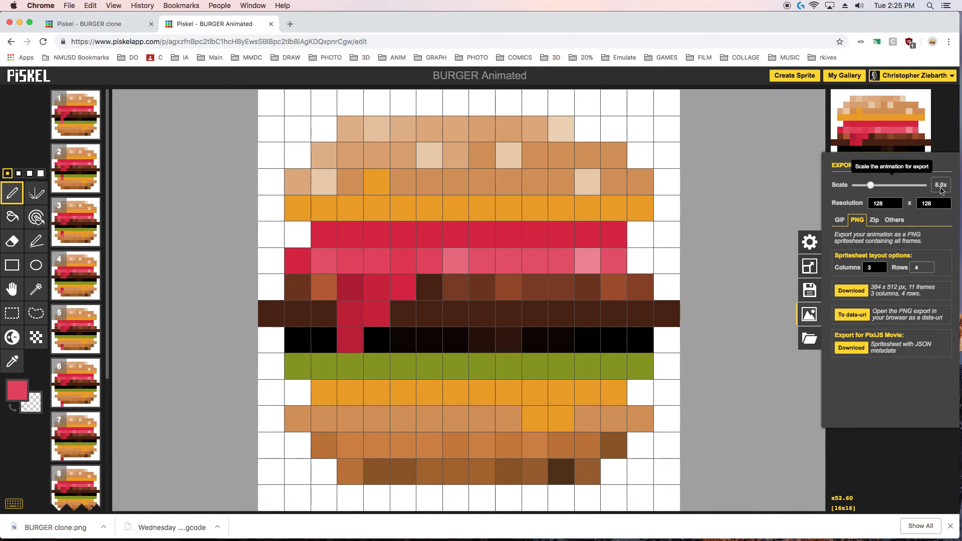
pyautogui.click(841, 221)
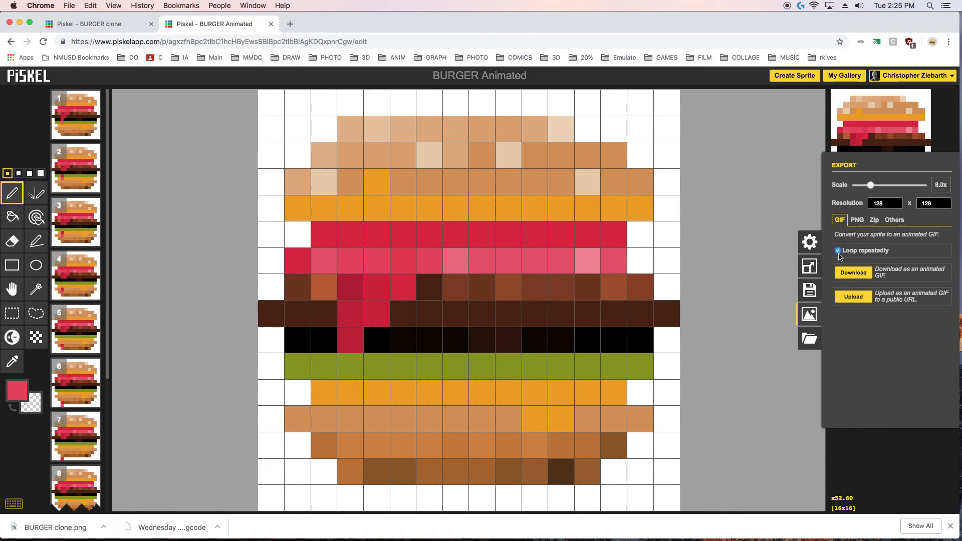
pyautogui.click(853, 275)
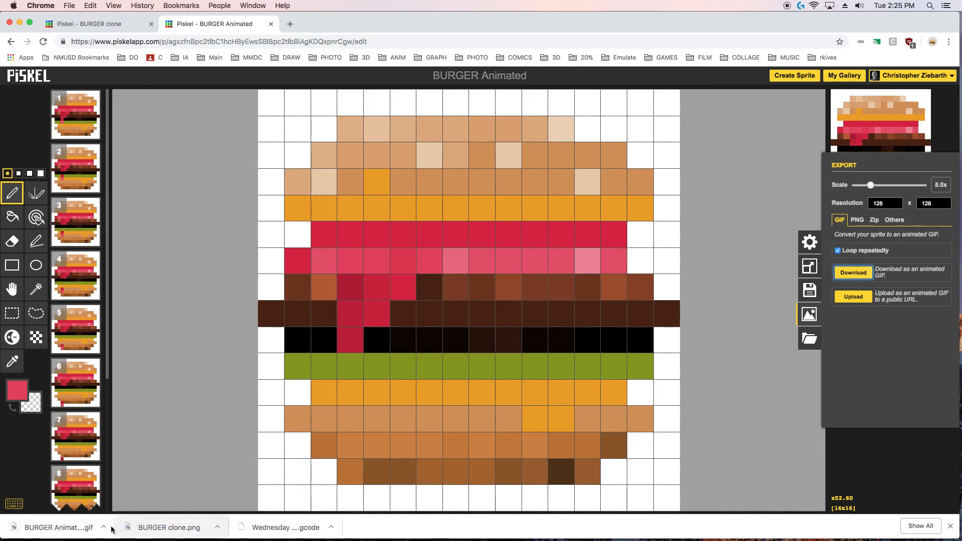
# Step: Open the downloaded BURGER Animated.gif in Preview to check it, and close its window
pyautogui.click(105, 529)
pyautogui.click(120, 491)
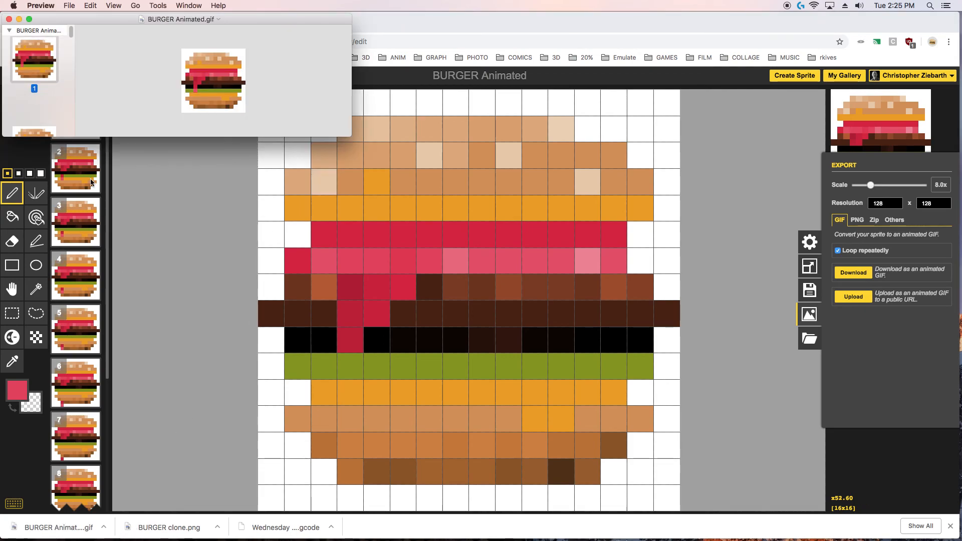
pyautogui.click(9, 19)
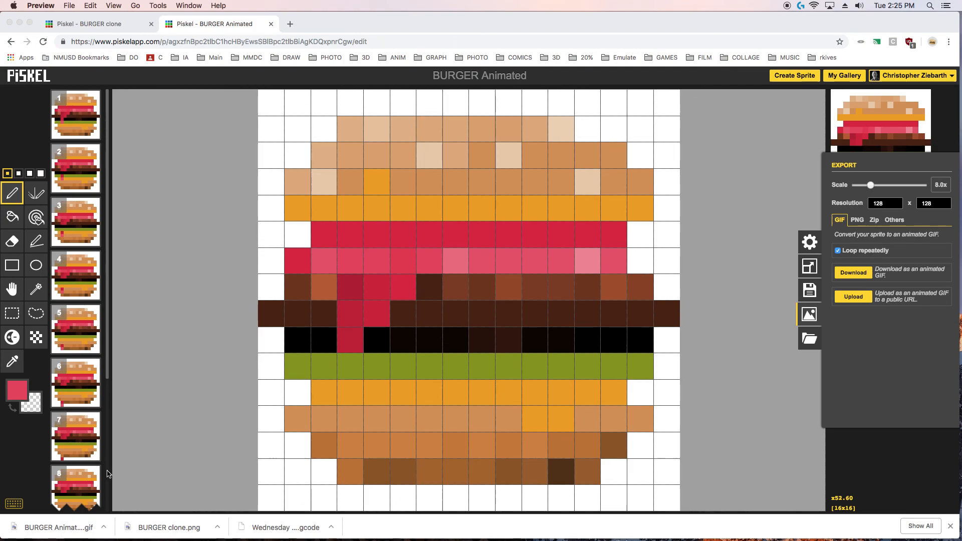
# Step: Show BURGER Animated.gif in Finder's Downloads folder and open it in a new Chrome tab to view the animation
pyautogui.click(104, 528)
pyautogui.click(131, 512)
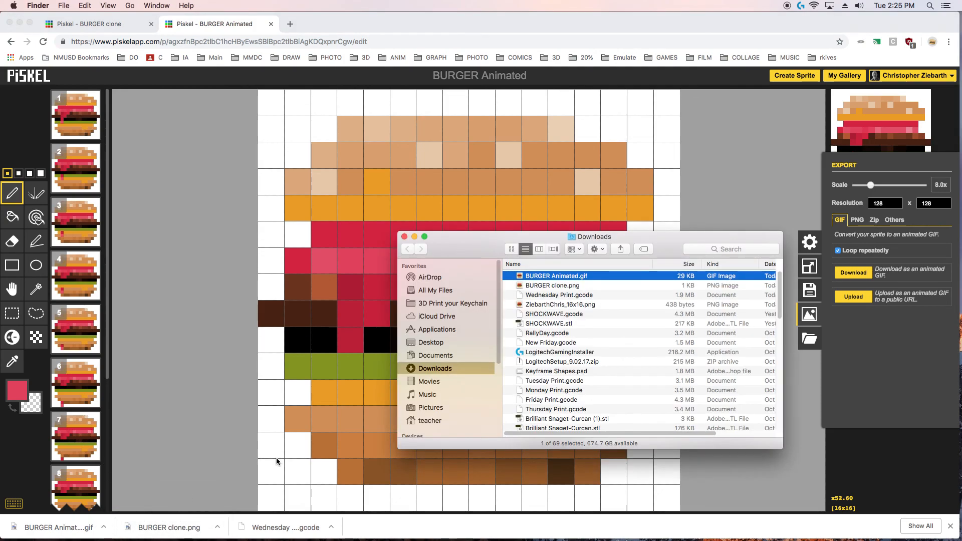
pyautogui.moveTo(522, 275); pyautogui.dragTo(285, 28)
pyautogui.press('super+Tab')
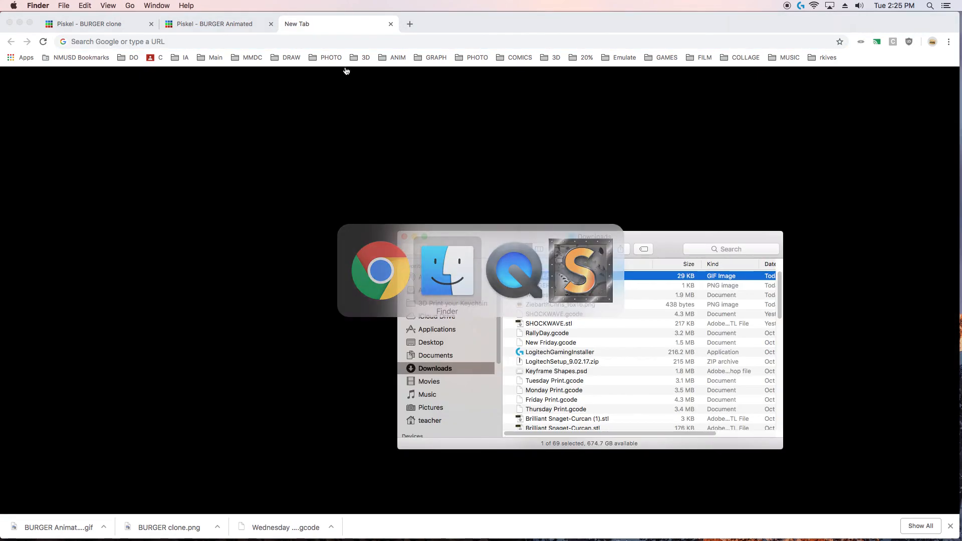
pyautogui.moveTo(518, 276); pyautogui.dragTo(451, 192)
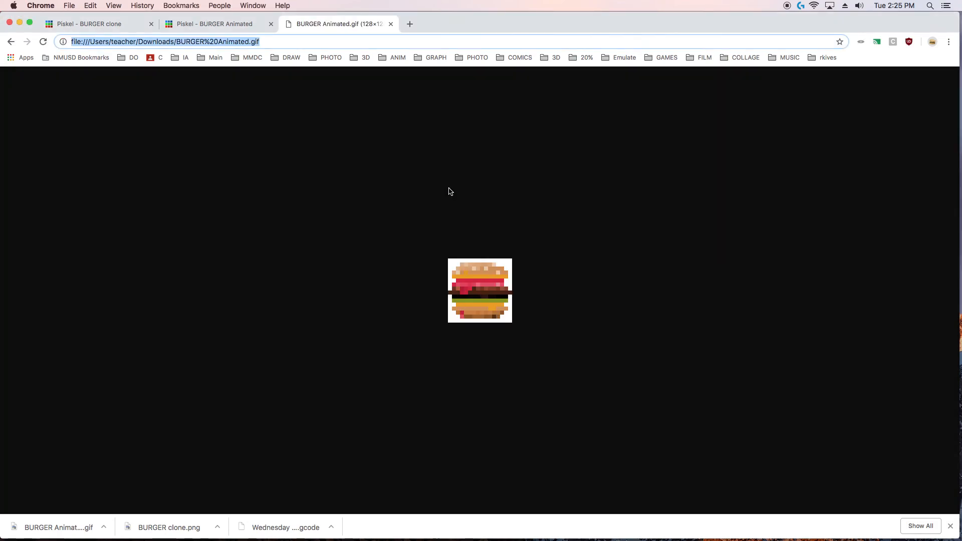